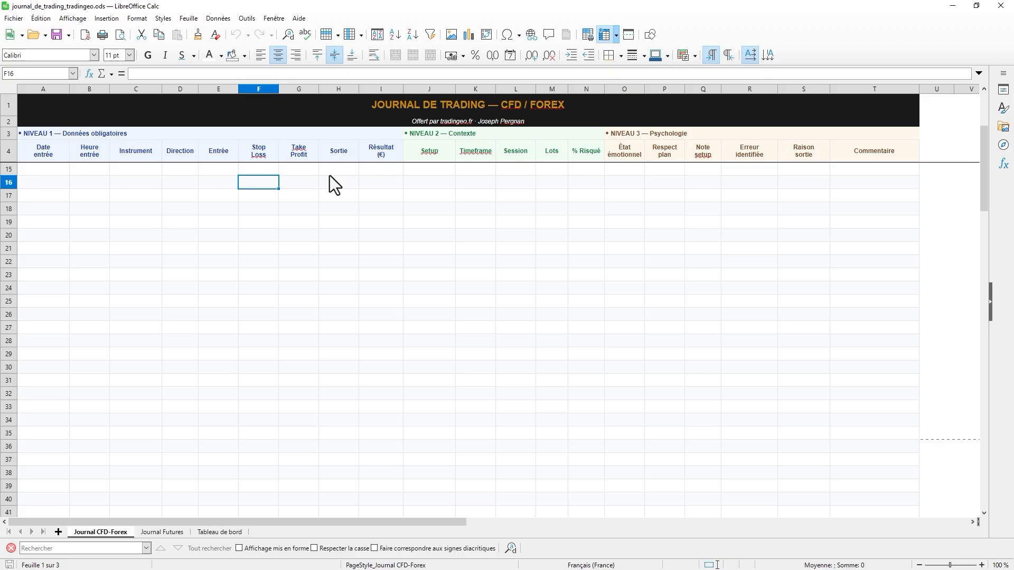
# Examine the dropdown choices offered in row 15 for Direction, Session, Respect plan and Note setup
pyautogui.click(193, 170)
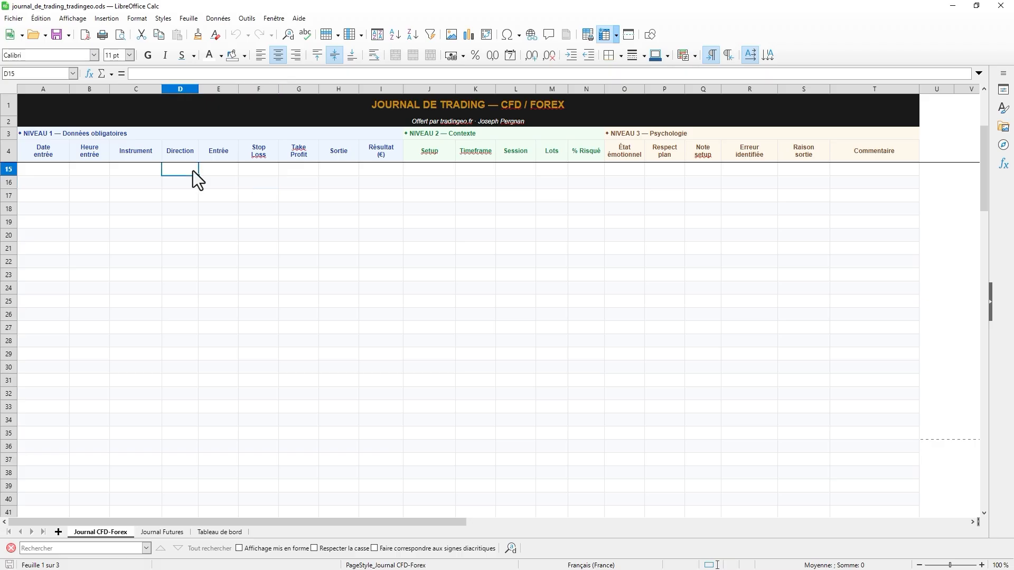
pyautogui.click(204, 169)
pyautogui.click(202, 169)
pyautogui.click(532, 167)
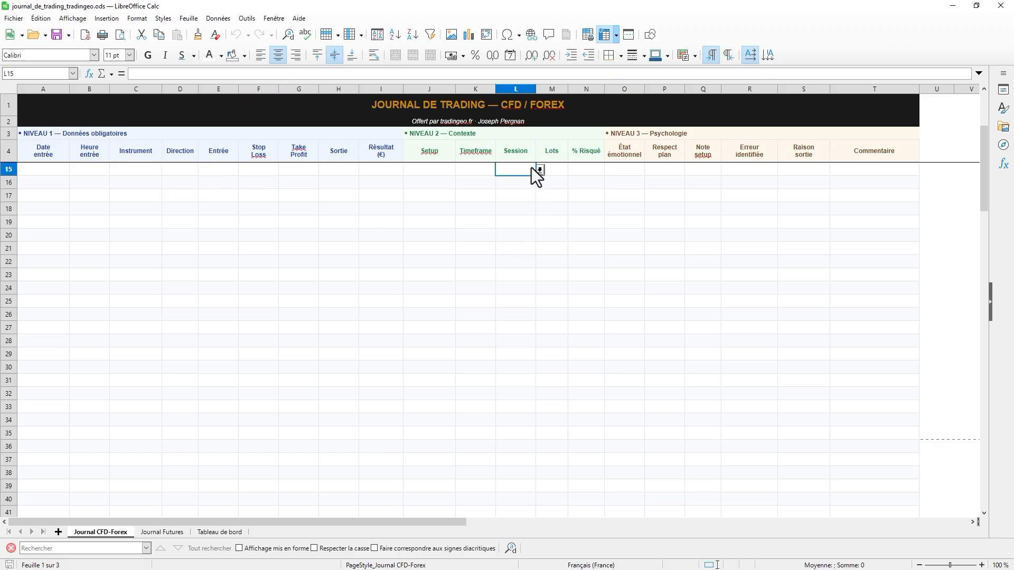
pyautogui.click(538, 169)
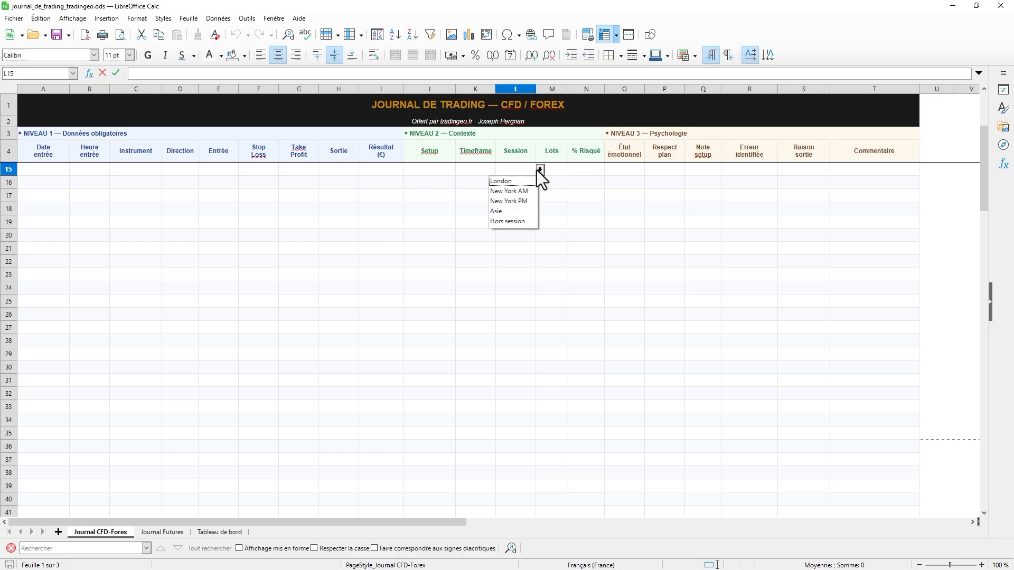
pyautogui.click(539, 168)
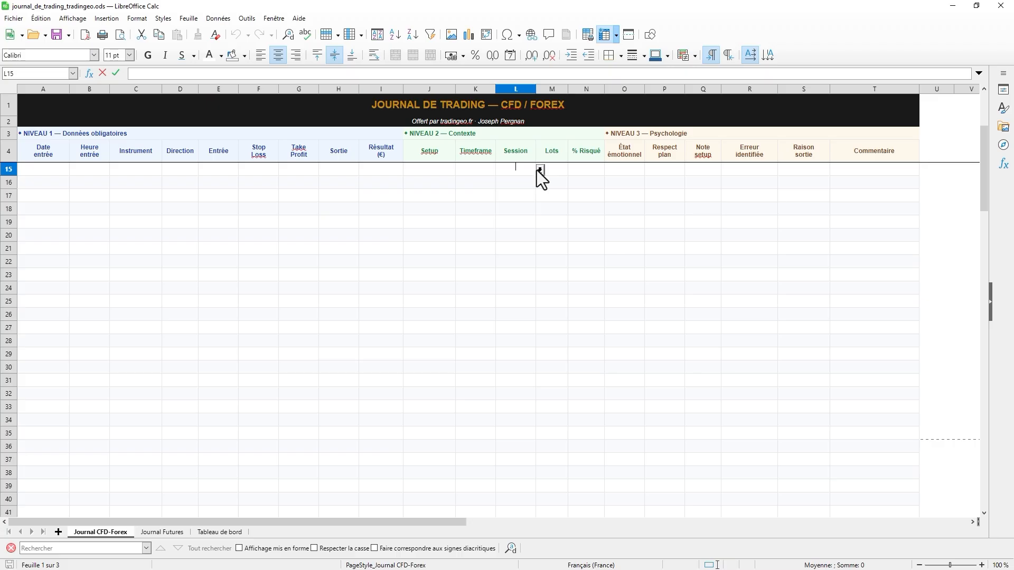
pyautogui.click(684, 172)
pyautogui.click(688, 169)
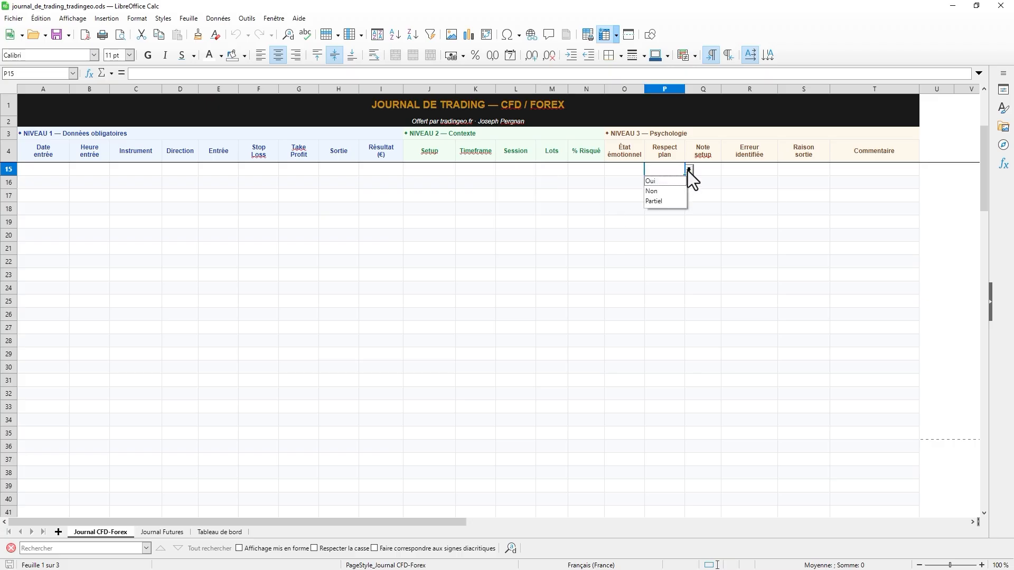
pyautogui.click(688, 170)
pyautogui.click(722, 169)
pyautogui.click(719, 171)
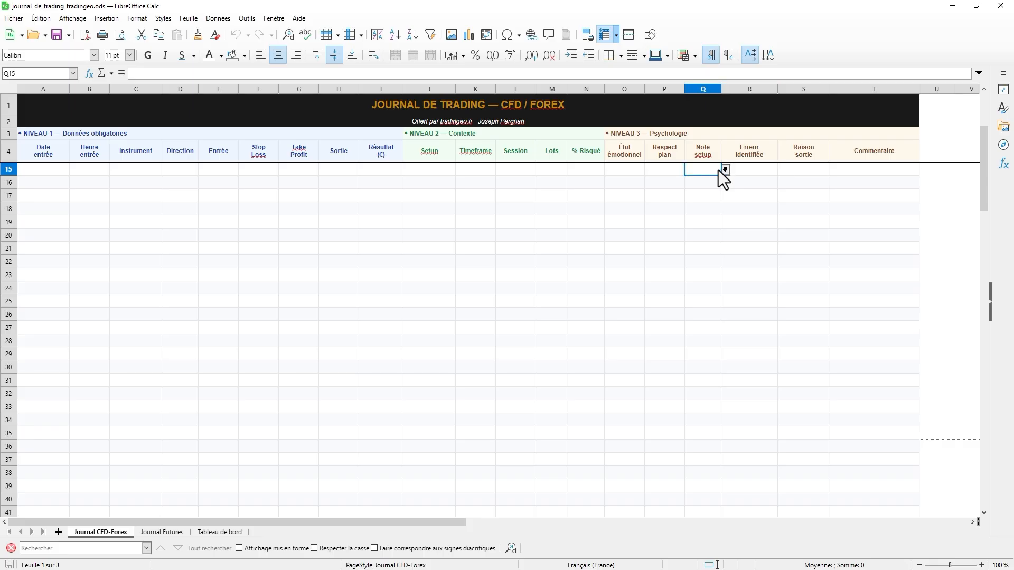
pyautogui.click(723, 169)
pyautogui.click(725, 170)
pyautogui.click(642, 172)
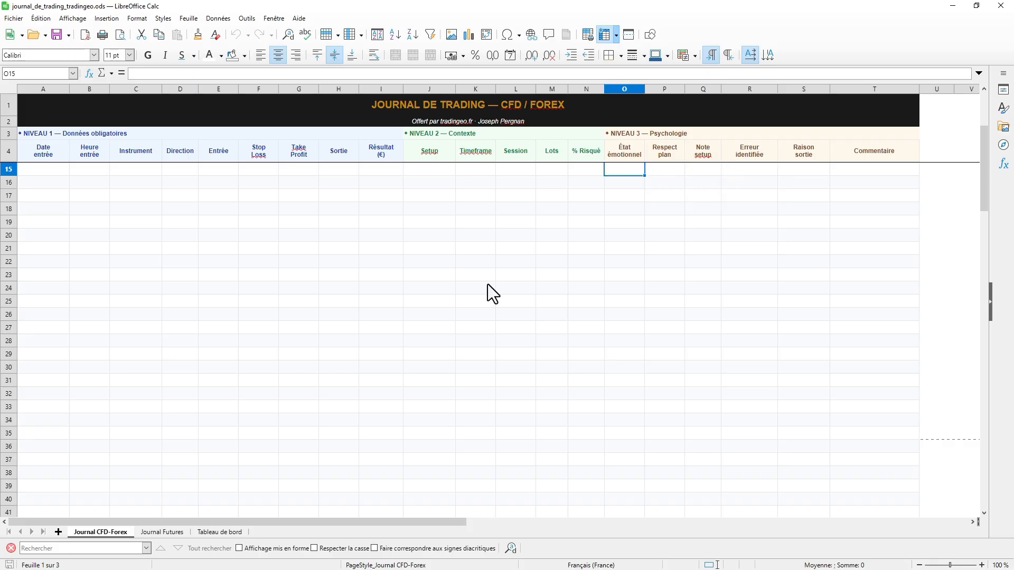
# Review the Journal Futures and Tableau de bord sheets and return to the Journal CFD-Forex sheet
pyautogui.click(166, 536)
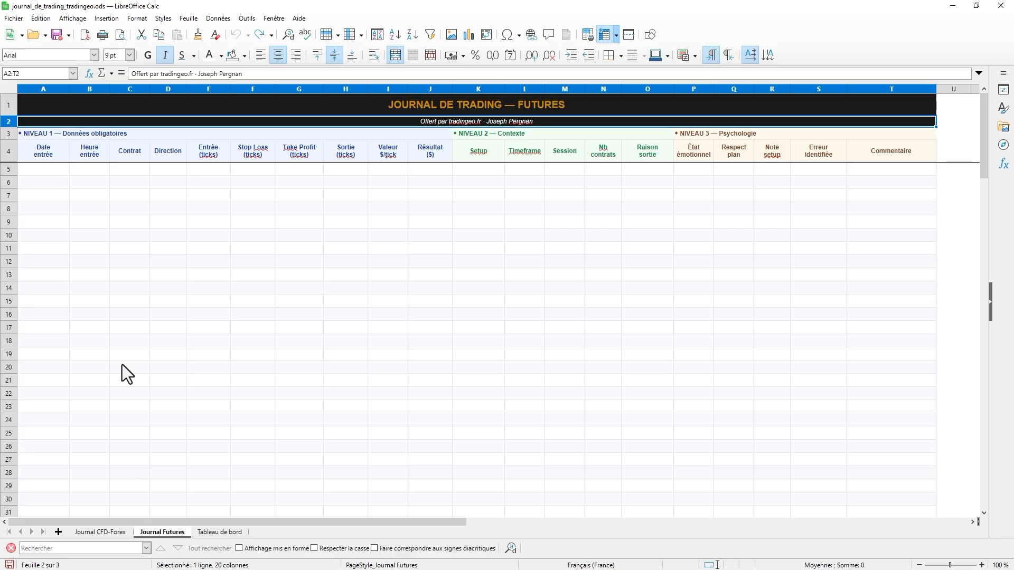
pyautogui.click(218, 533)
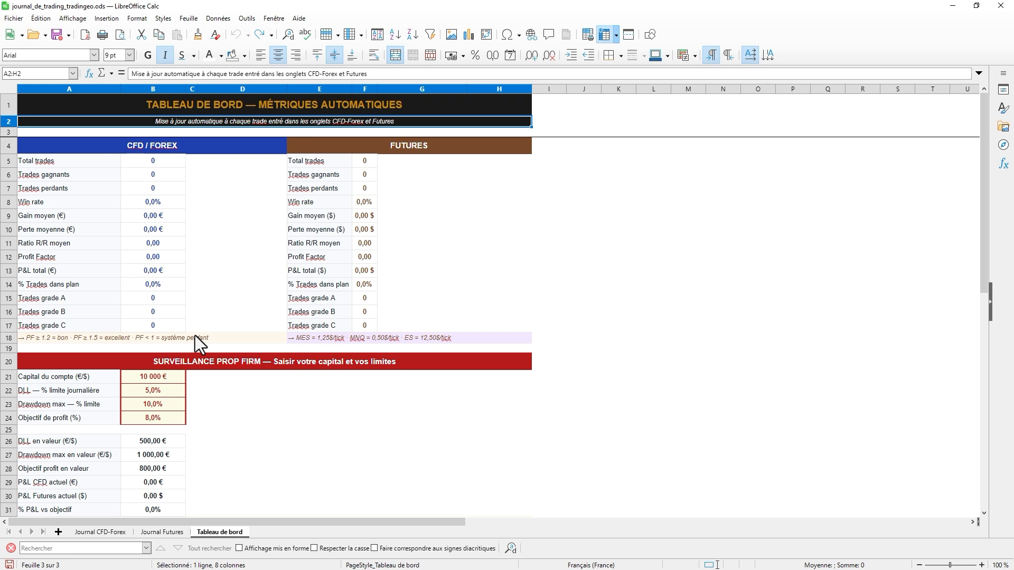
pyautogui.click(113, 533)
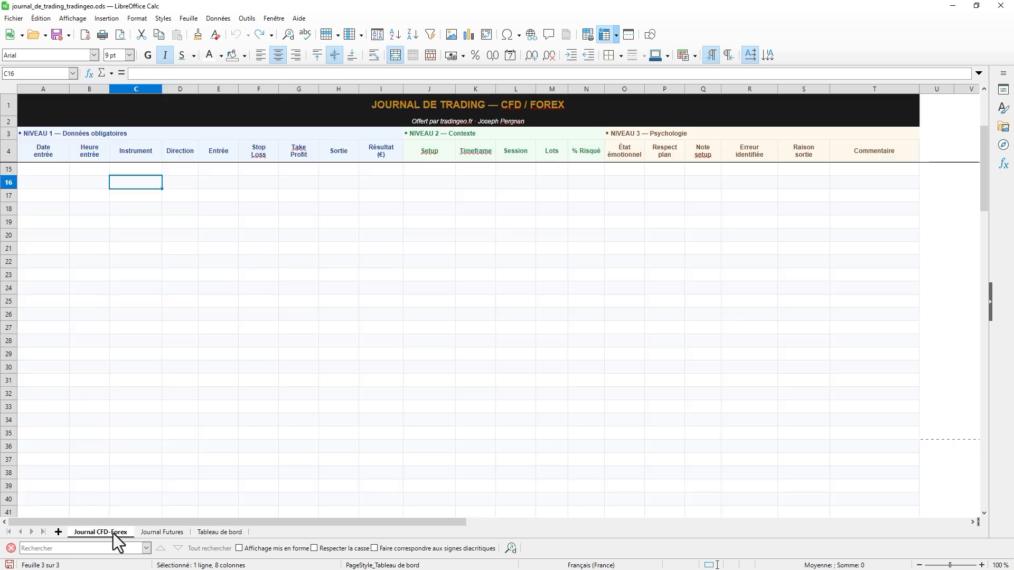
# Enter the trade's entry date 2026-08-22 and entry time 08h45 in row 15
pyautogui.click(38, 170)
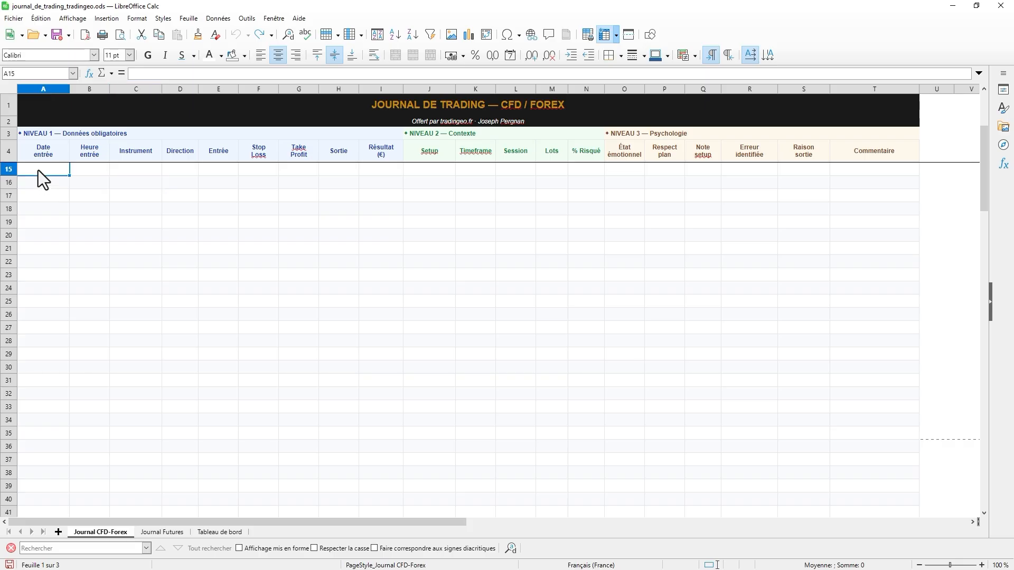
pyautogui.write('2026-08-22')
pyautogui.press('Return')
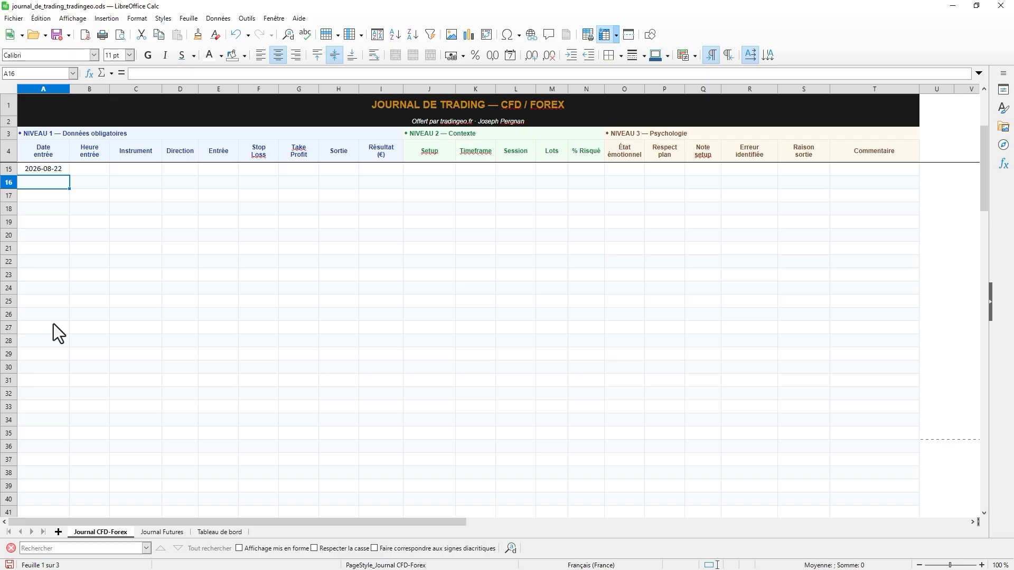
pyautogui.click(99, 165)
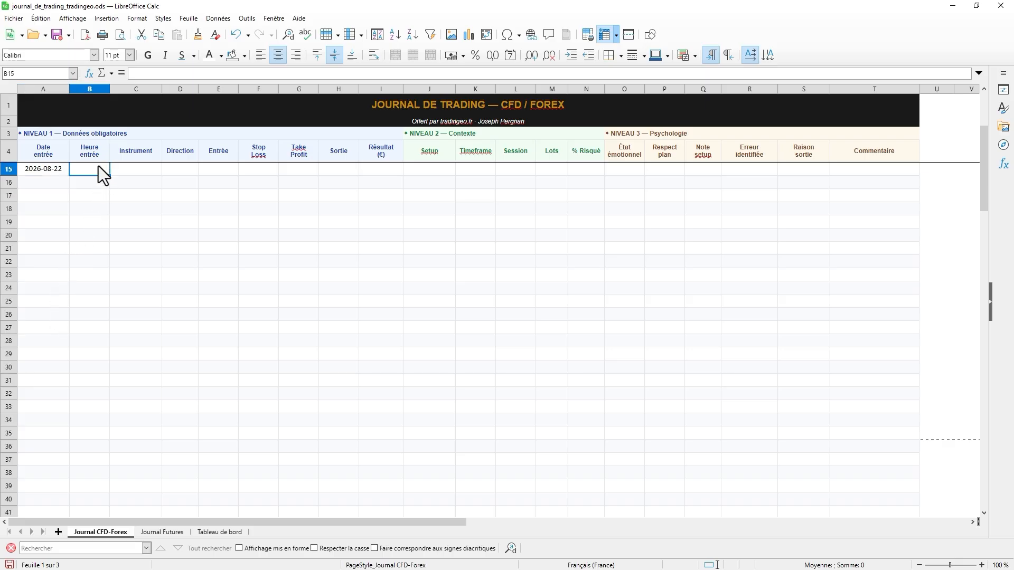
pyautogui.write('08h45')
pyautogui.press('Return')
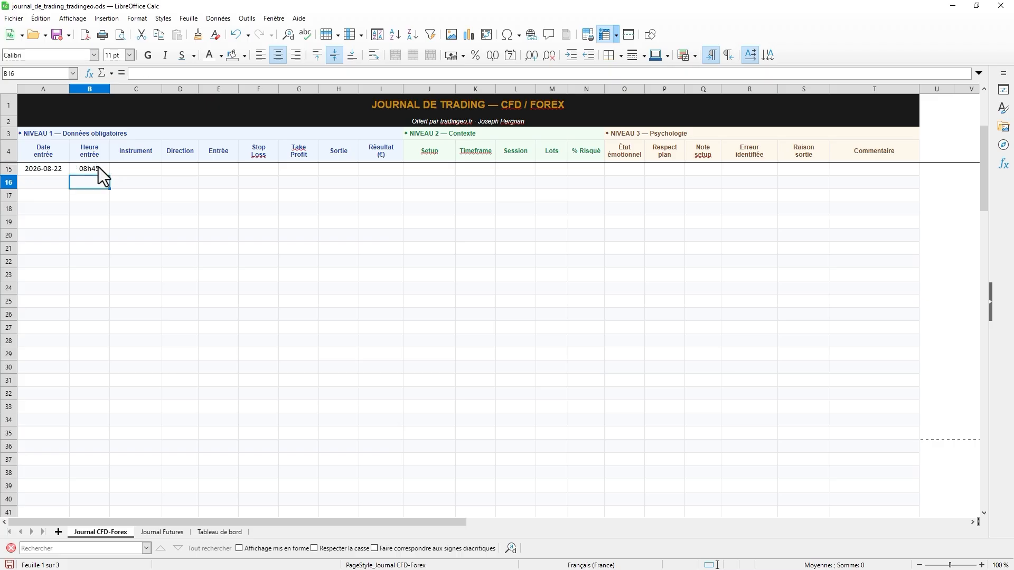
# Record eur/usd as the instrument and choose Long as the direction in row 15
pyautogui.click(150, 168)
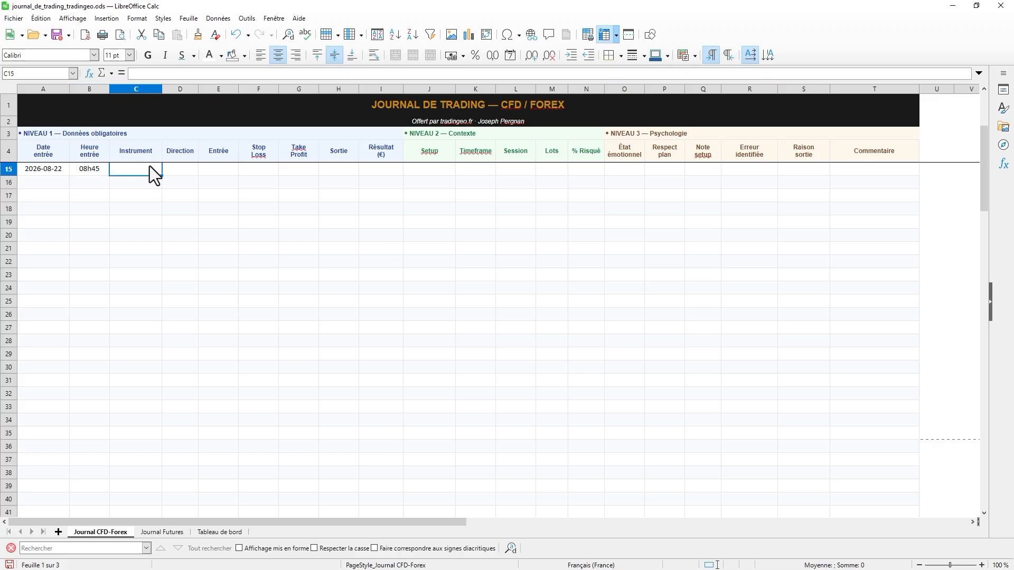
pyautogui.write('eur/usd')
pyautogui.press('Return')
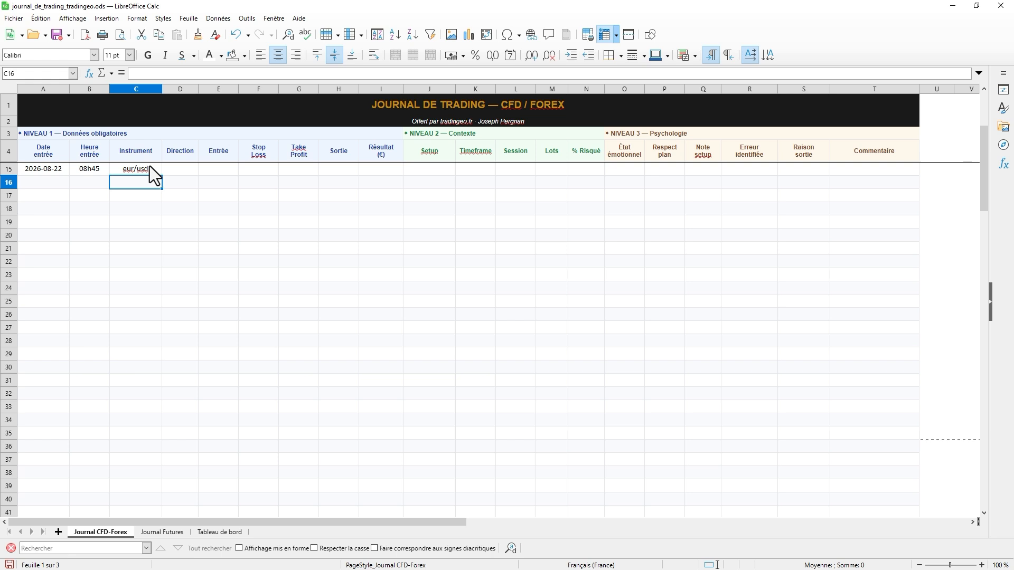
pyautogui.click(194, 171)
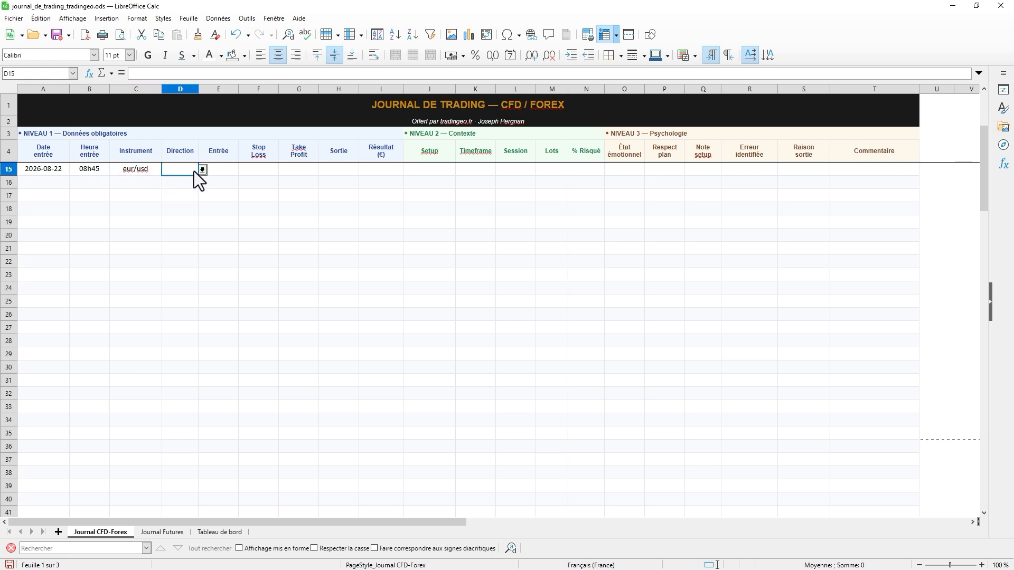
pyautogui.click(178, 182)
# Enter the row 15 trade's entry price as 1,085 and its stop loss as 1,082
pyautogui.click(228, 171)
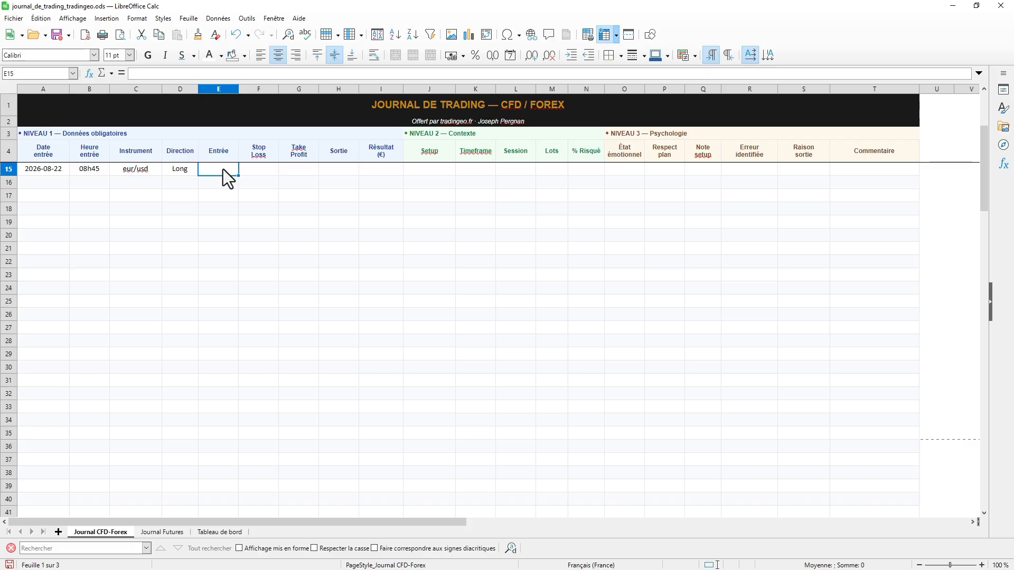
pyautogui.write('1,085')
pyautogui.press('Return')
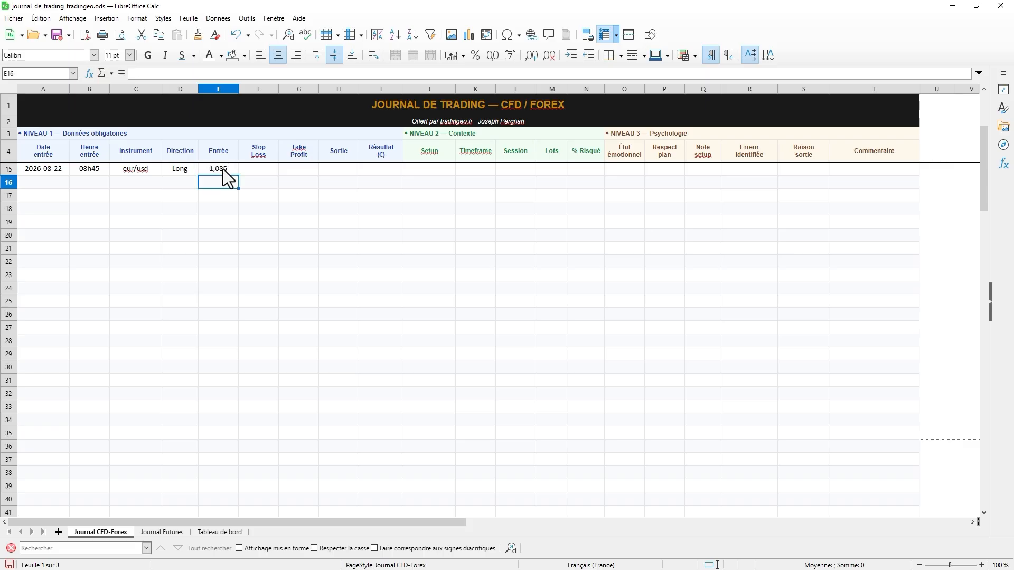
pyautogui.click(270, 174)
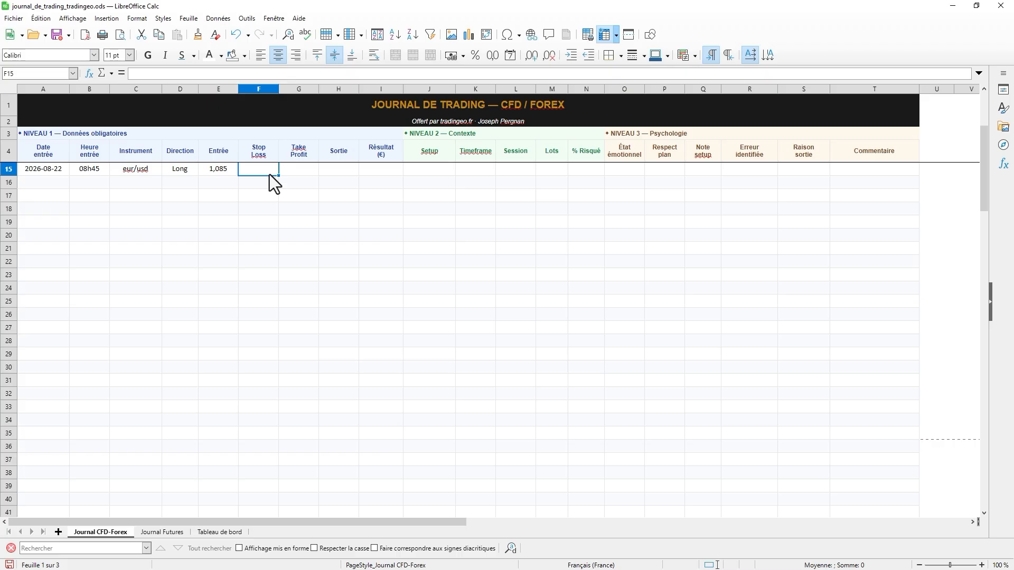
pyautogui.write('1,082')
pyautogui.press('Return')
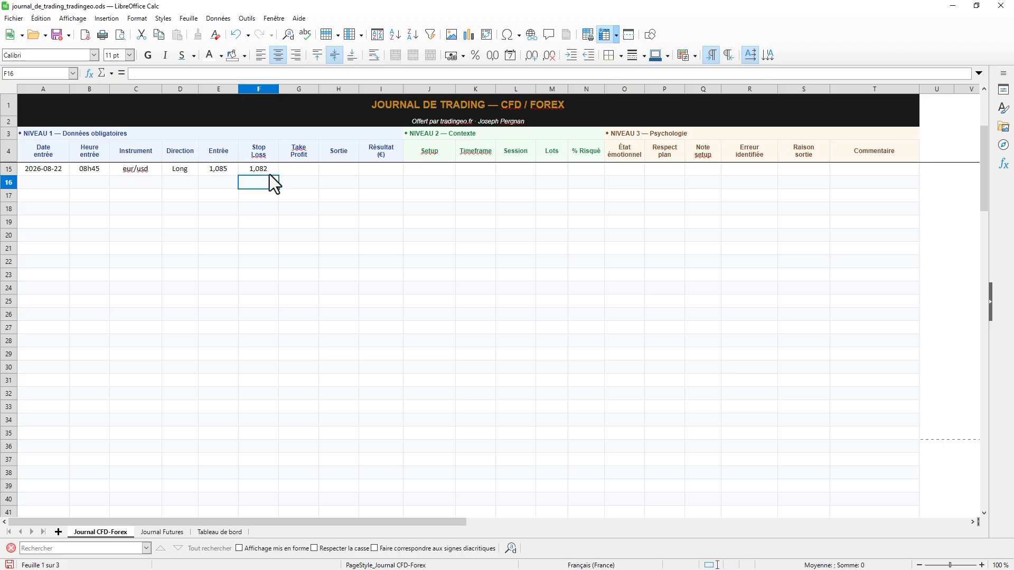
# Enter 1,094 as both the take profit and the exit price (Sortie) of the row 15 trade
pyautogui.click(294, 167)
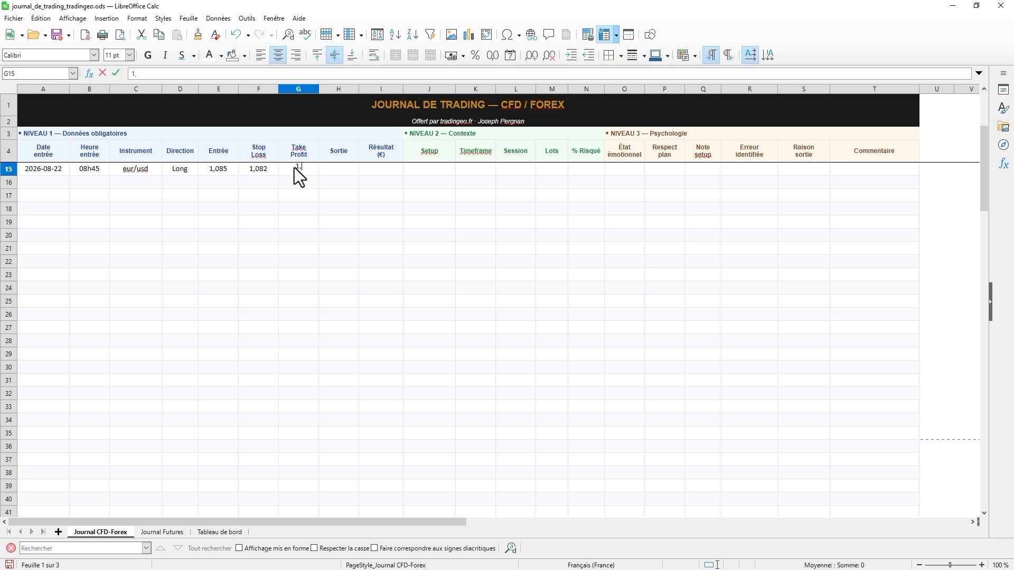
pyautogui.write(',094')
pyautogui.press('Return')
pyautogui.click(335, 173)
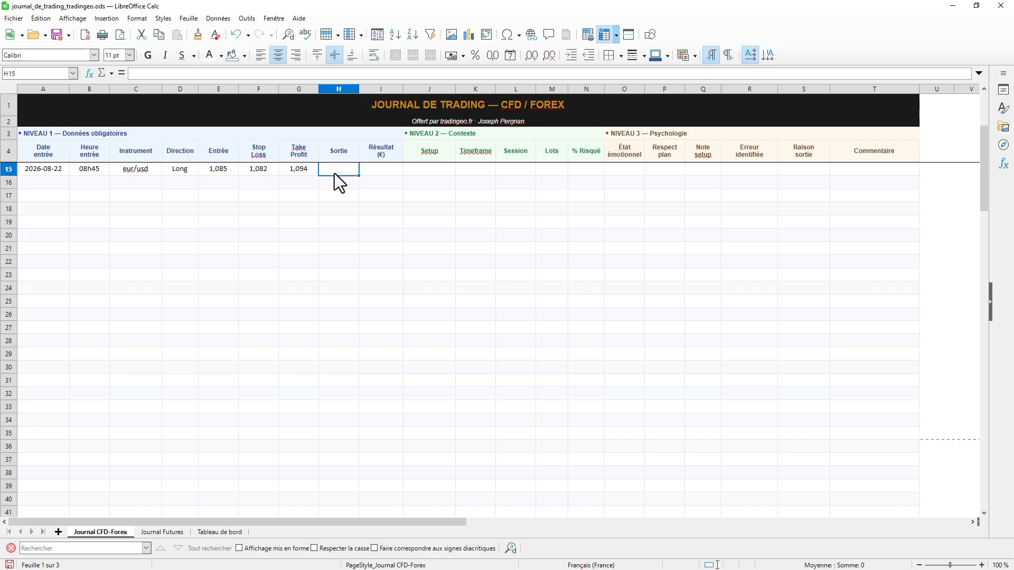
pyautogui.write('1,094')
pyautogui.press('Return')
# Enter a result of 85 and the setup "Ote + ob" for the row 15 trade
pyautogui.click(387, 173)
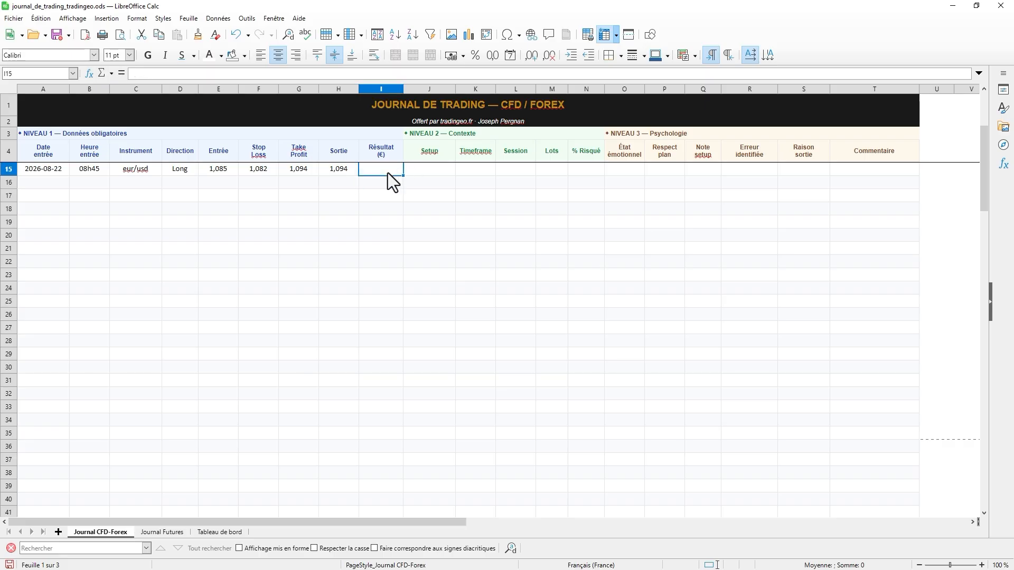
pyautogui.write('85')
pyautogui.click(433, 171)
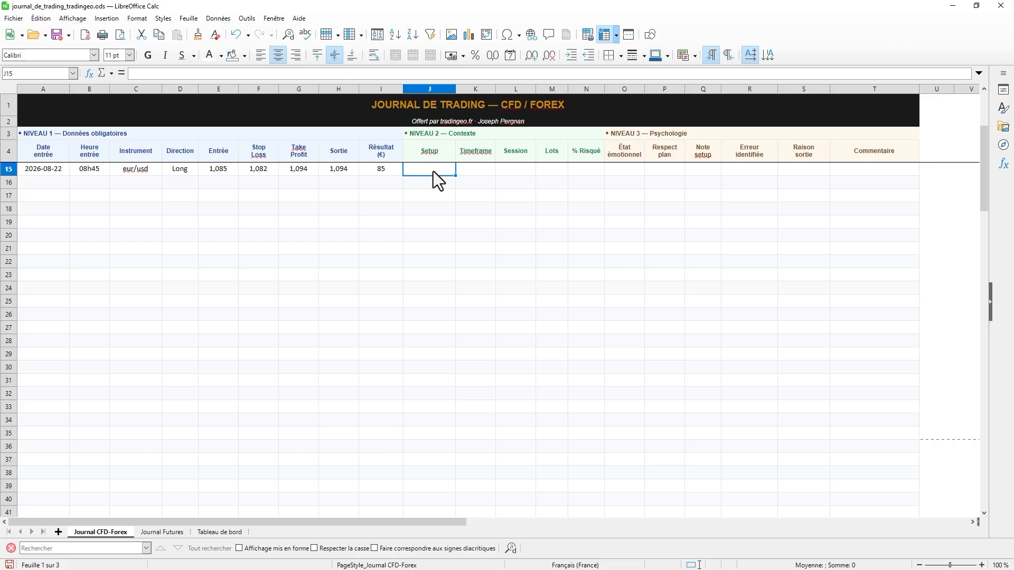
pyautogui.doubleClick(433, 171)
pyautogui.write('ote + ob')
pyautogui.press('Return')
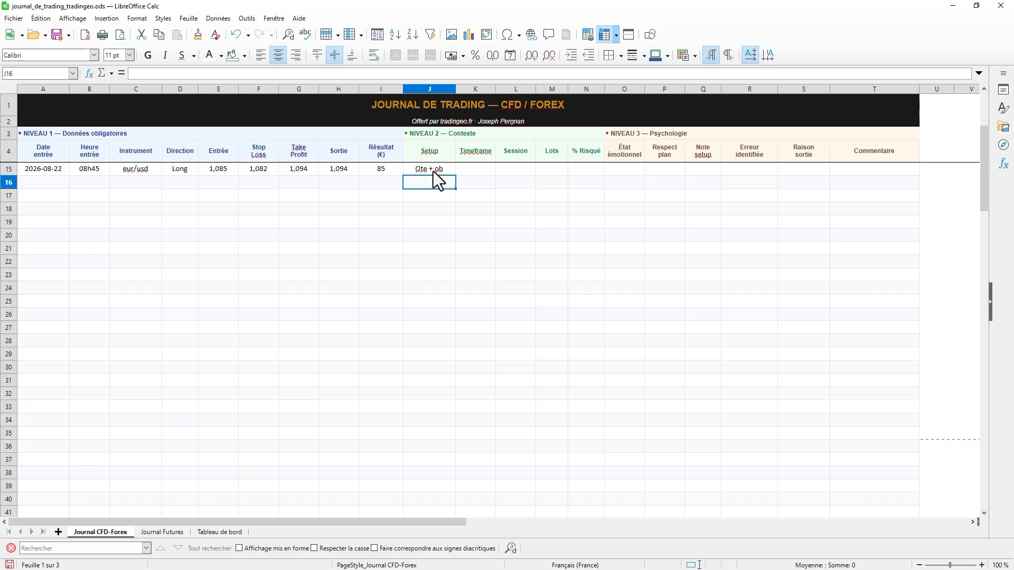
# Set the row 15 trade's timeframe to m15 and choose London as its session
pyautogui.doubleClick(473, 170)
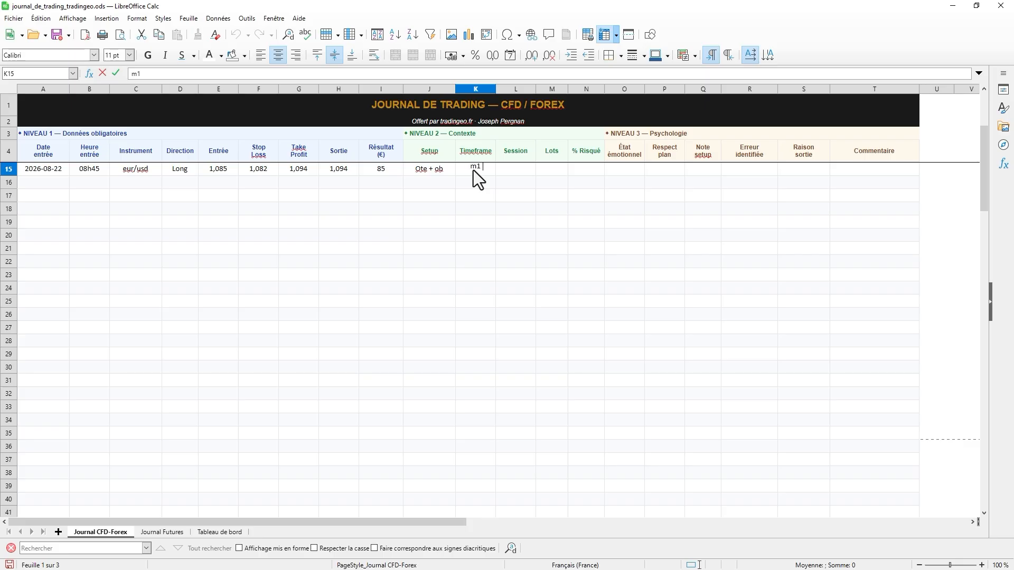
pyautogui.write('m15')
pyautogui.click(509, 171)
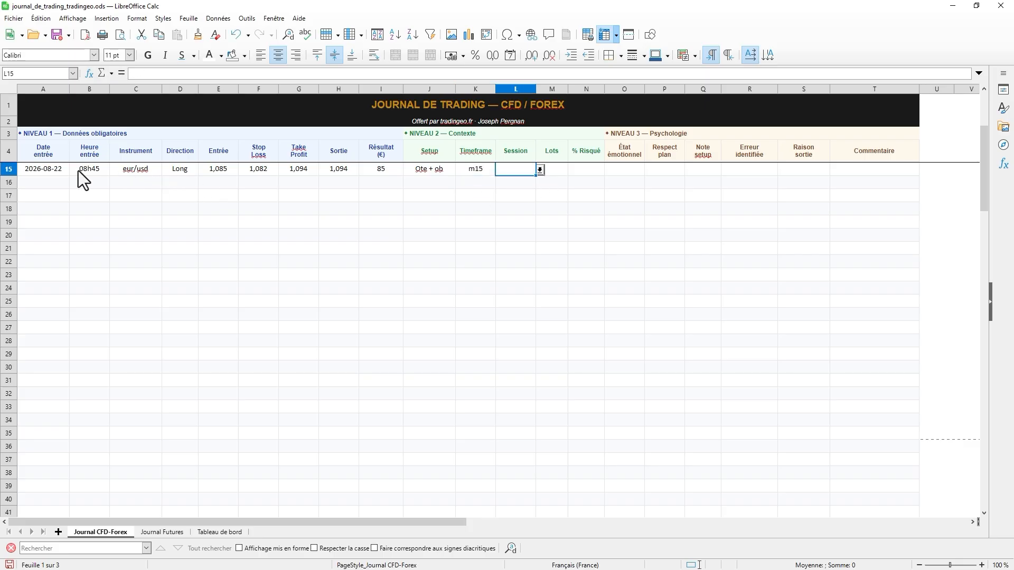
pyautogui.click(539, 170)
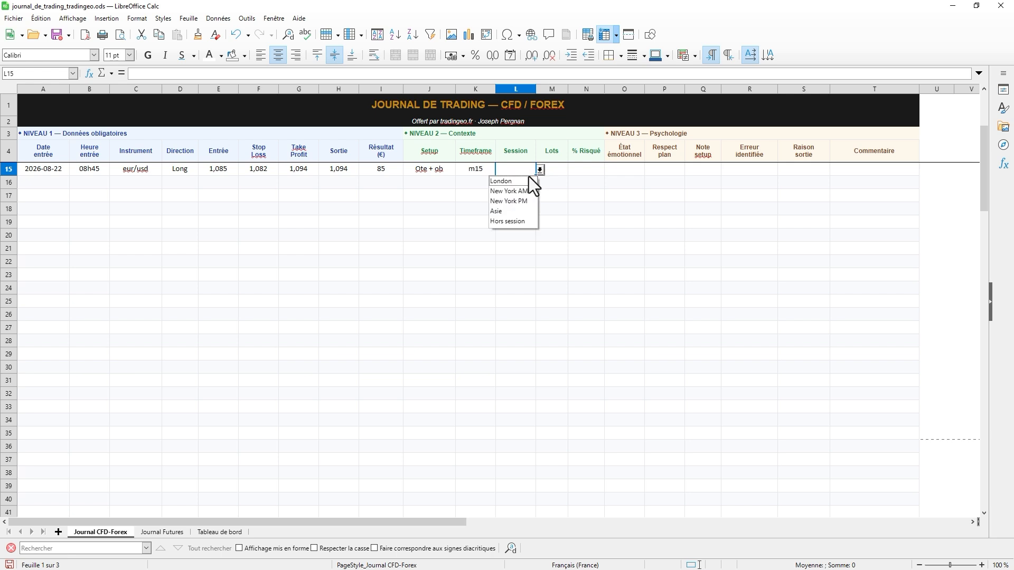
pyautogui.click(515, 179)
# Enter 0,1 lots and a risked percentage of 1 % for the row 15 trade
pyautogui.doubleClick(561, 172)
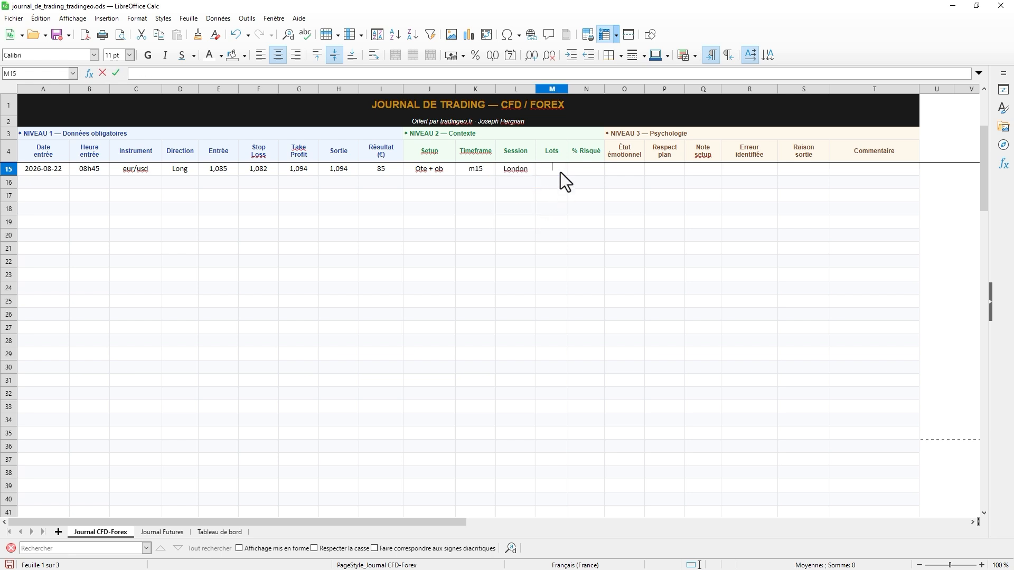
pyautogui.write('0,1')
pyautogui.press('Return')
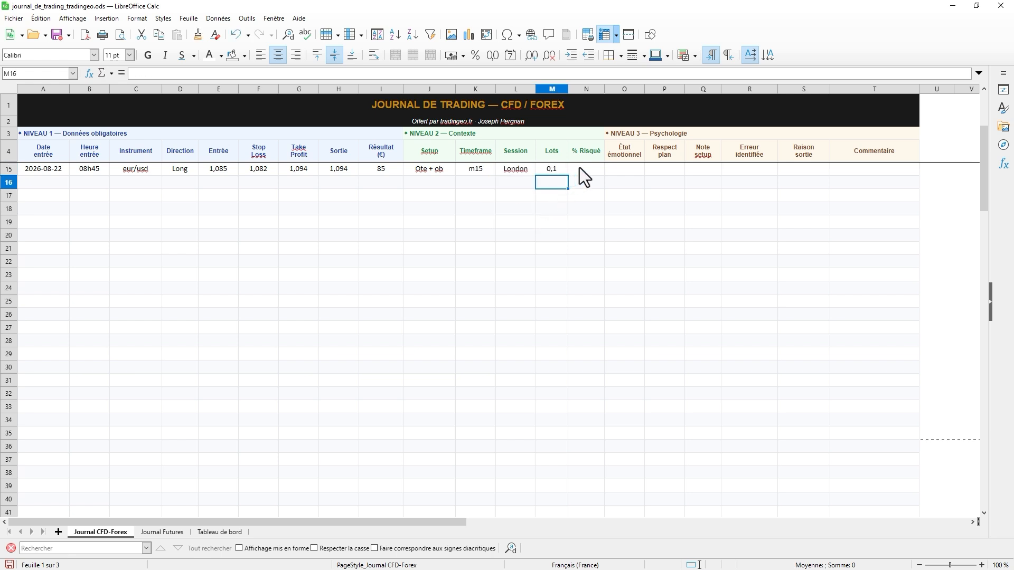
pyautogui.click(578, 168)
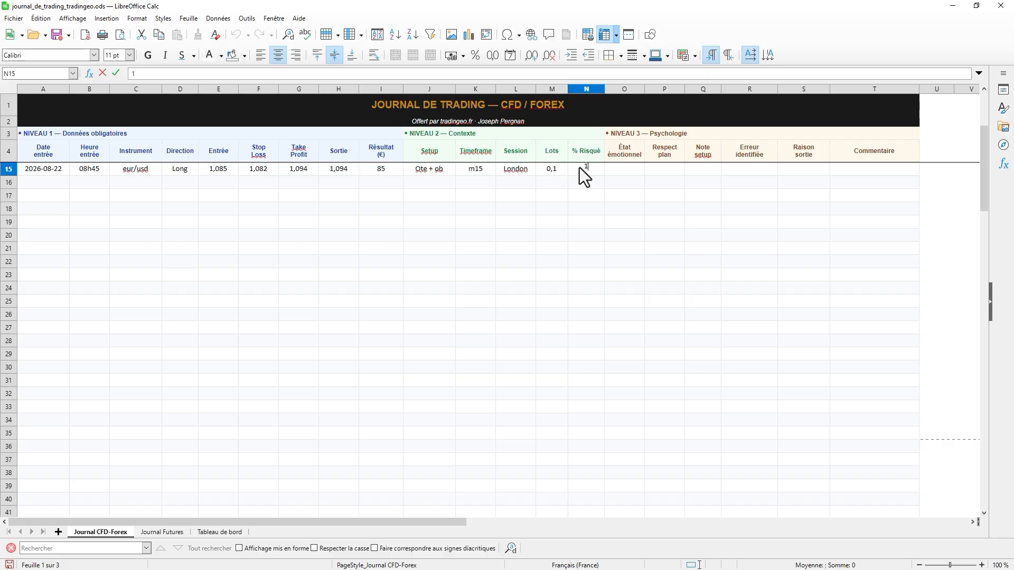
pyautogui.write('1')
pyautogui.press('Return')
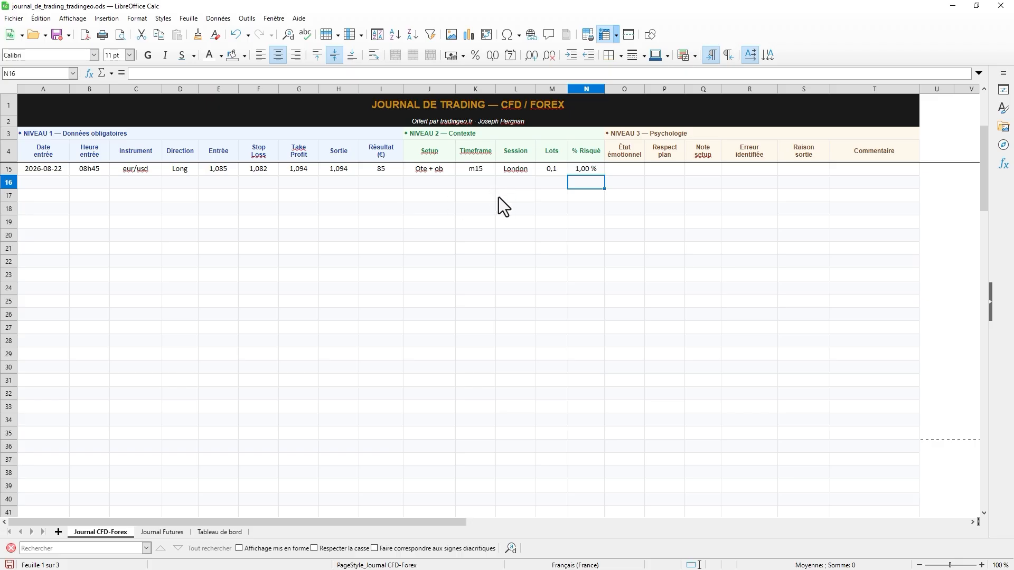
# Enter an emotional state of 4 / 5 for the row 15 trade and set its plan compliance (Respect plan) to Oui
pyautogui.click(627, 170)
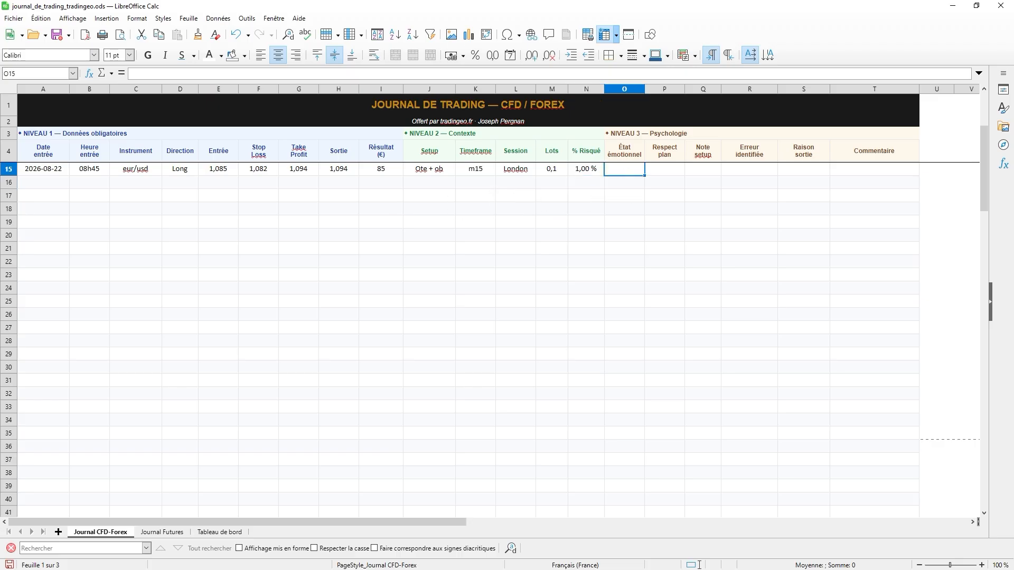
pyautogui.doubleClick(632, 172)
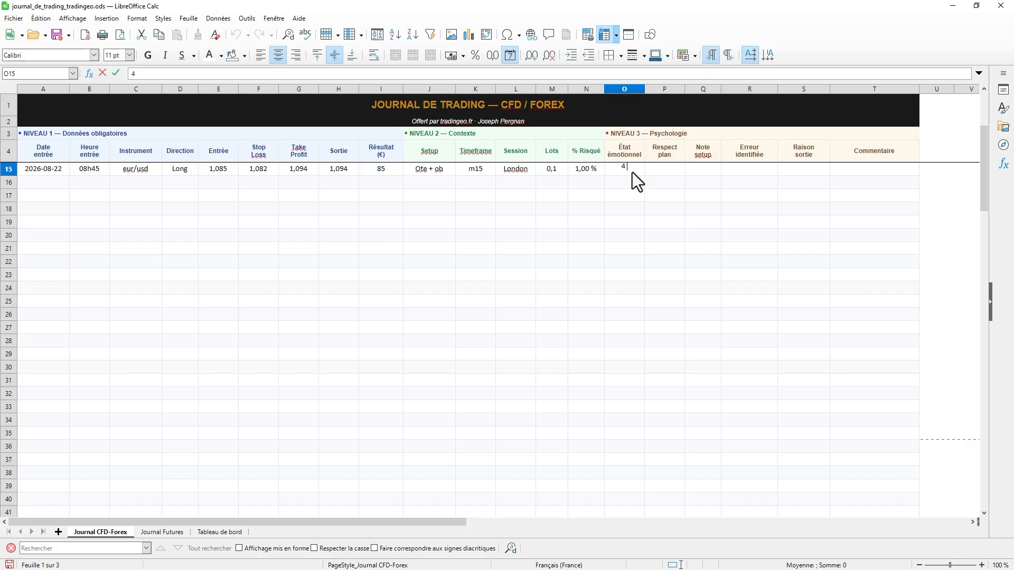
pyautogui.press('Return')
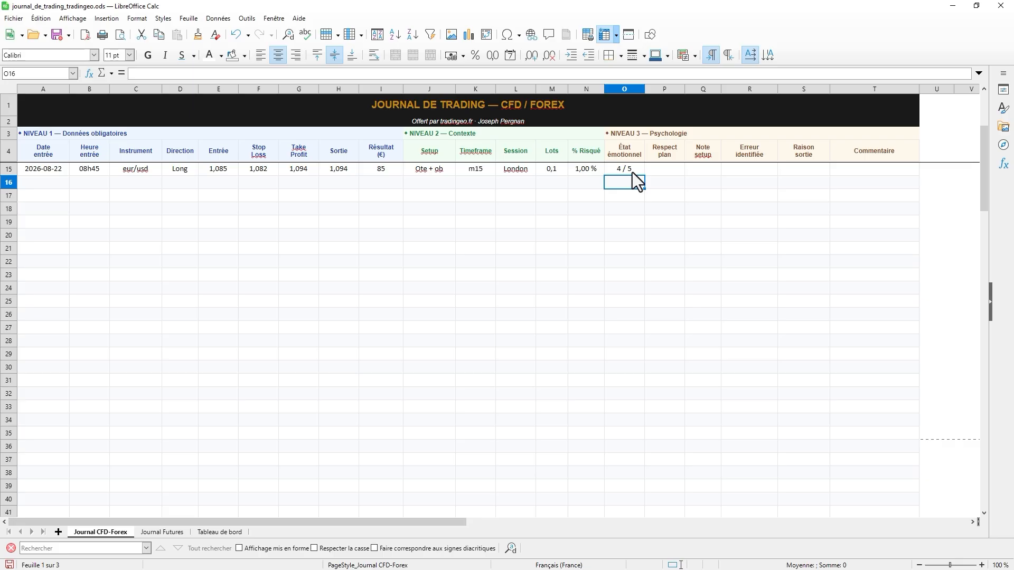
pyautogui.click(678, 169)
pyautogui.click(688, 170)
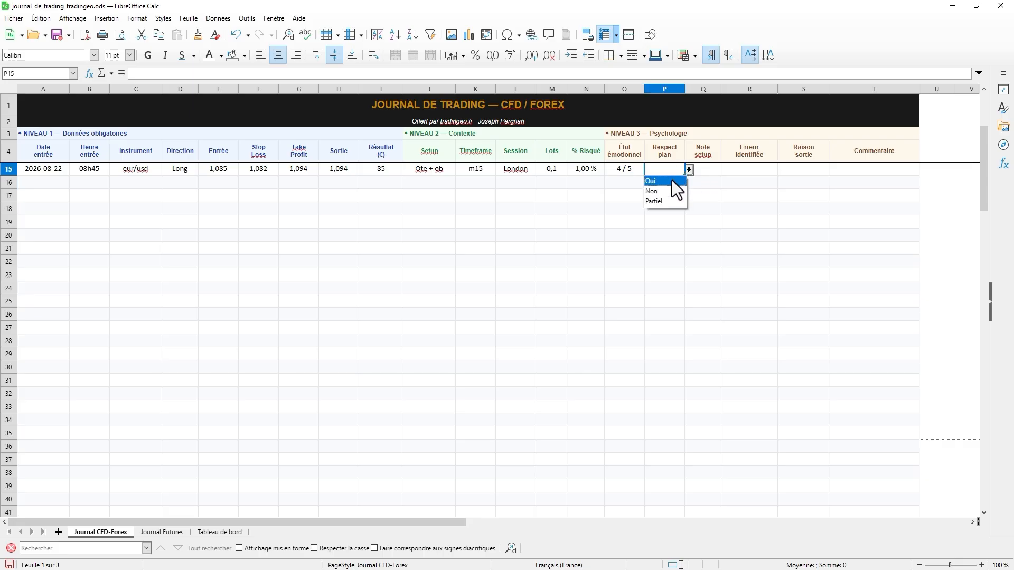
pyautogui.click(672, 181)
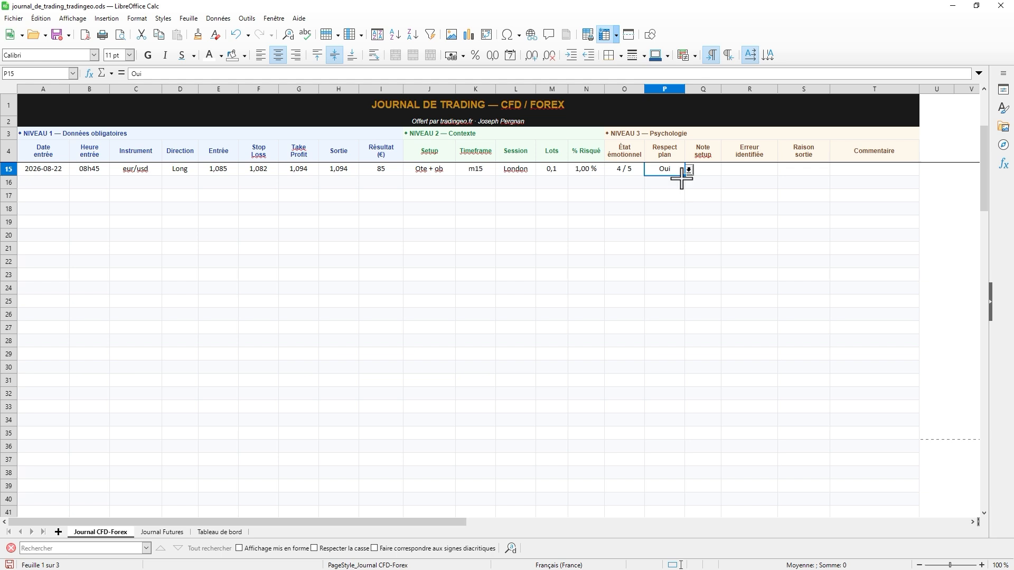
# Give the row 15 trade the setup grade A and enter "-" as its identified error
pyautogui.click(707, 171)
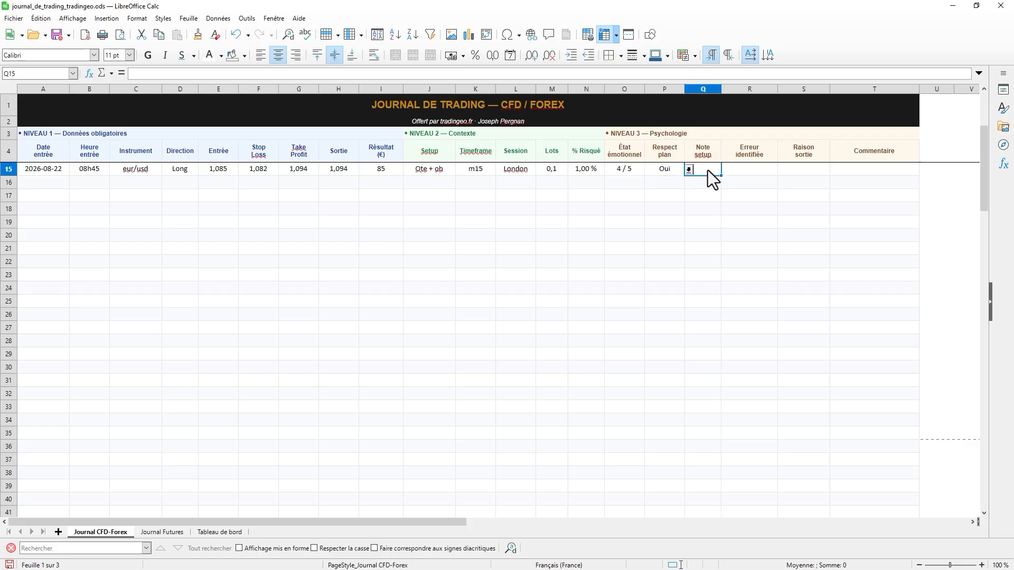
pyautogui.click(726, 169)
pyautogui.click(704, 184)
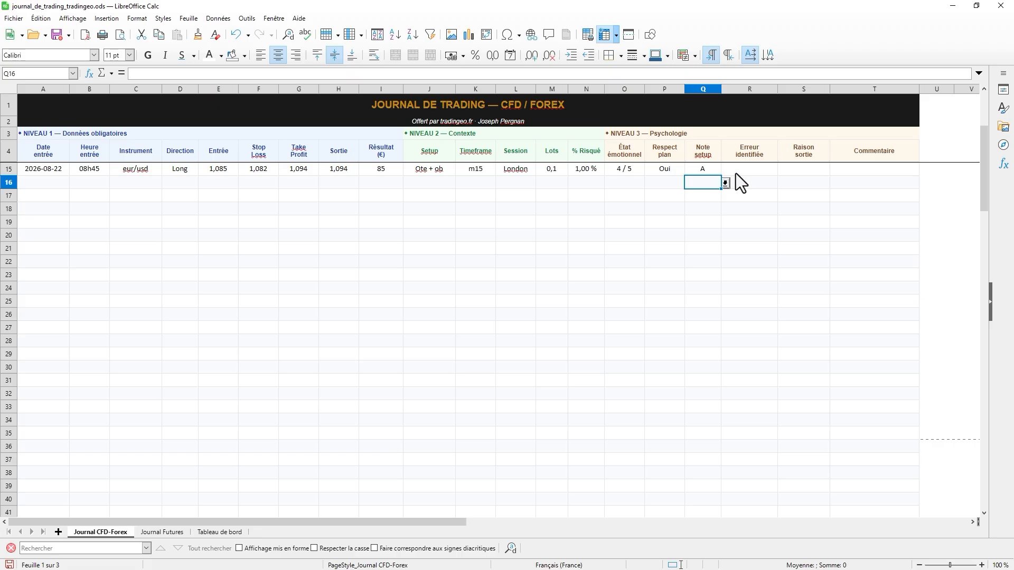
pyautogui.click(753, 171)
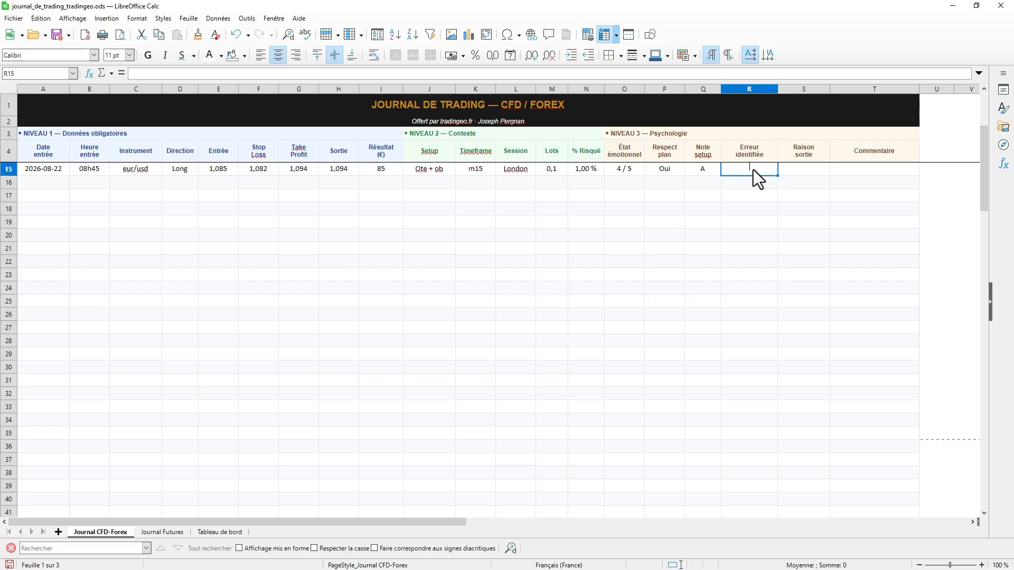
pyautogui.write('-')
pyautogui.press('Return')
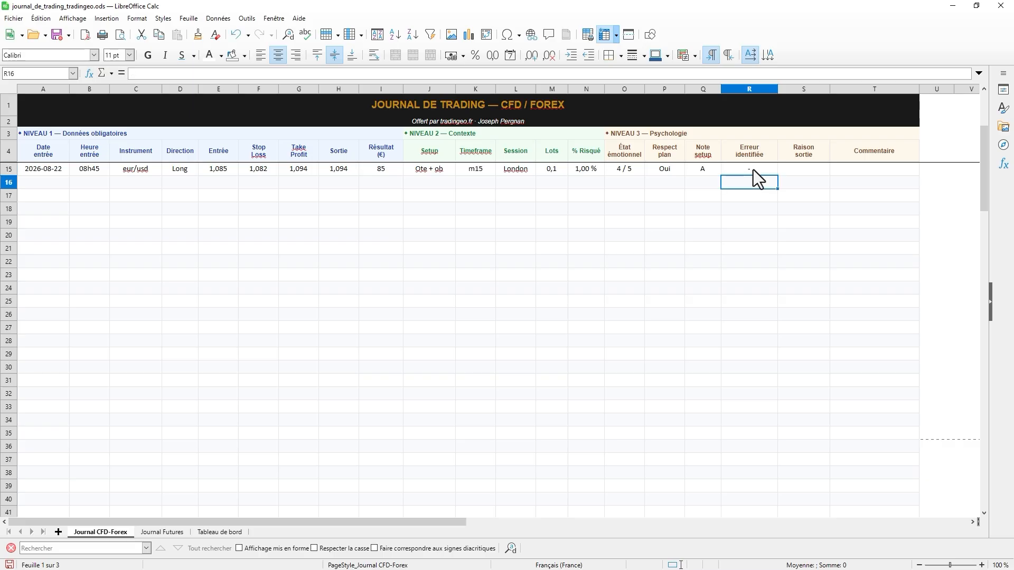
# Enter the exit reason "tp atteint" and the comment "Confluence OB + FVG en zone discount — kill zone London" for the row 15 trade
pyautogui.doubleClick(805, 169)
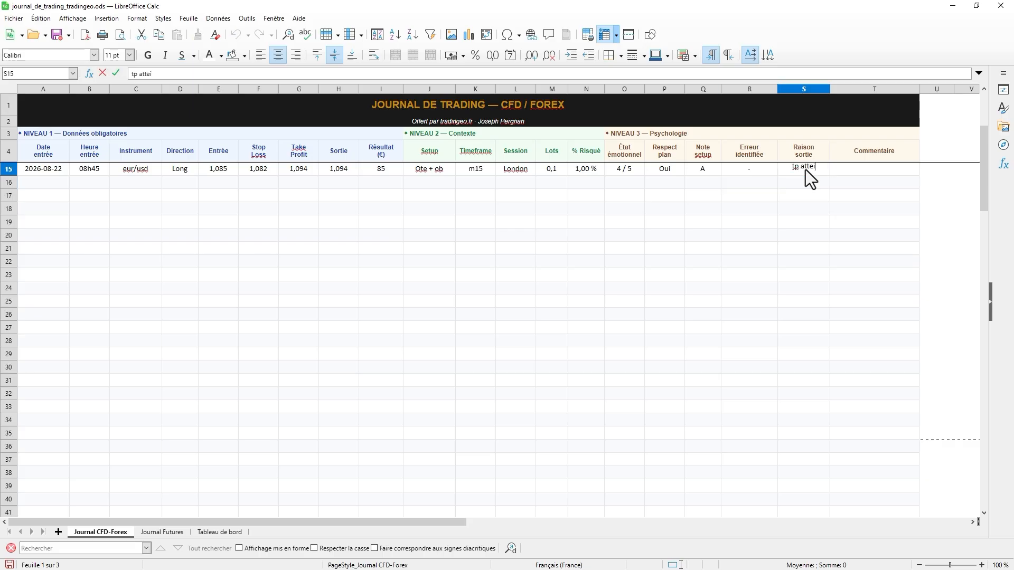
pyautogui.press('Return')
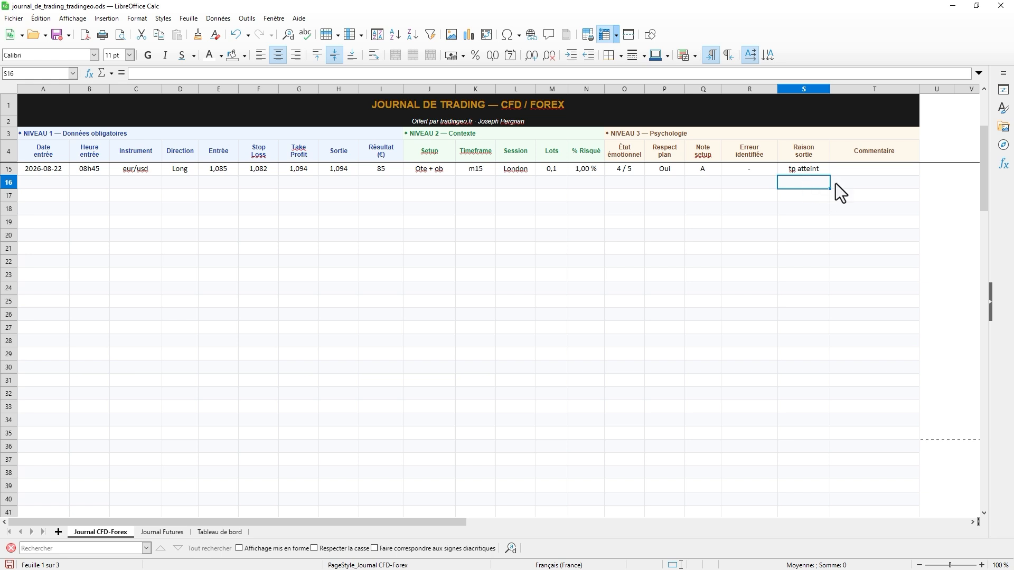
pyautogui.click(854, 173)
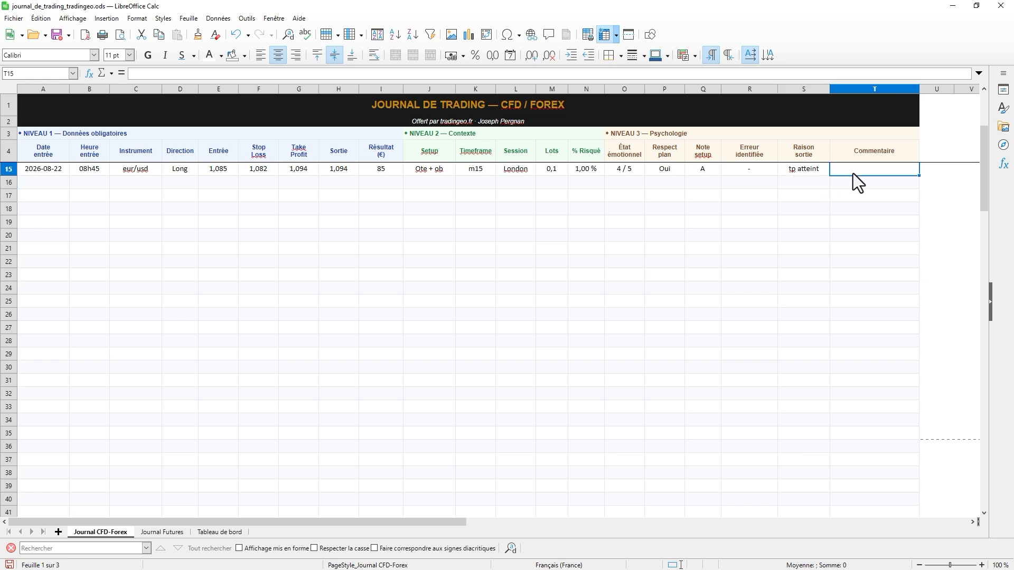
pyautogui.write('Confluence OB + FVG en zone discount — kill zone London')
pyautogui.press('Return')
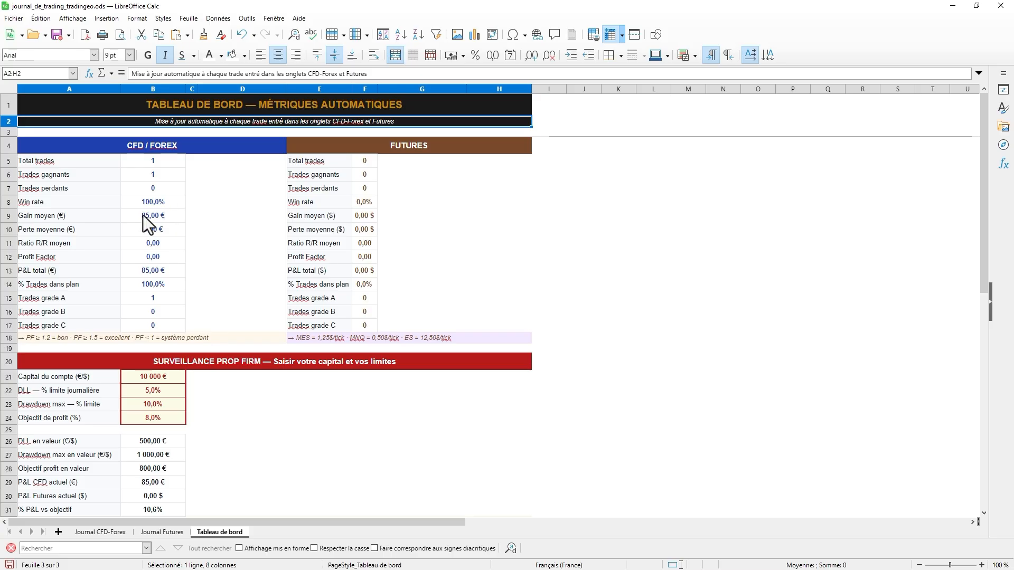
# Examine the CFD / Forex metrics on the Tableau de bord sheet, from average R/R ratio and profit factor to trades in plan and trade grades
pyautogui.click(91, 242)
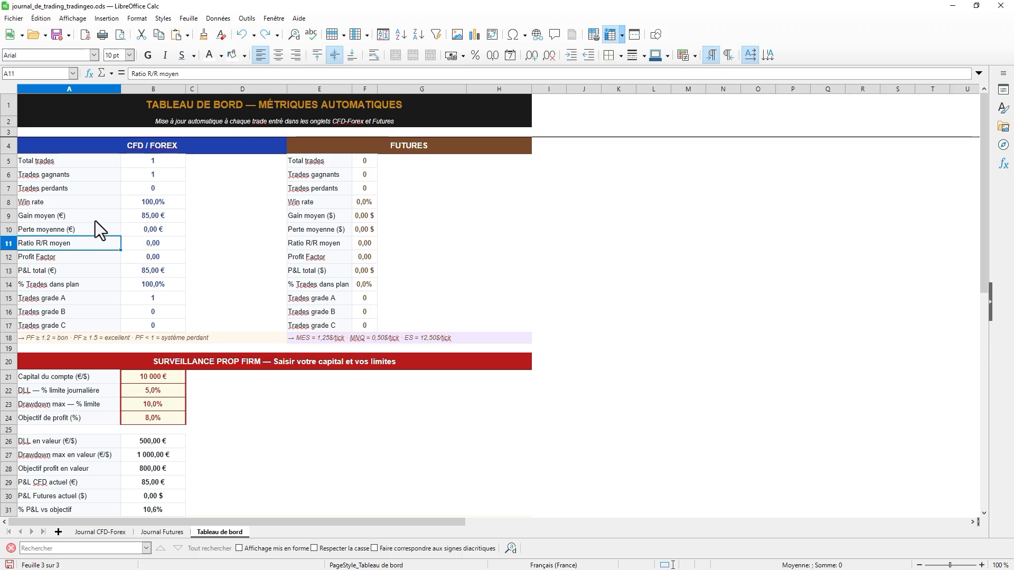
pyautogui.click(141, 257)
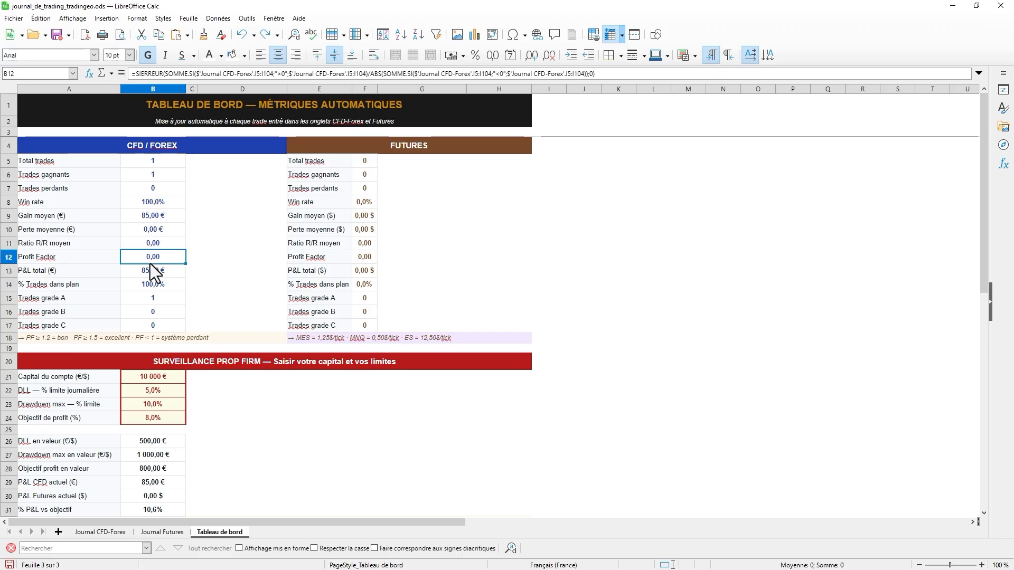
pyautogui.click(92, 288)
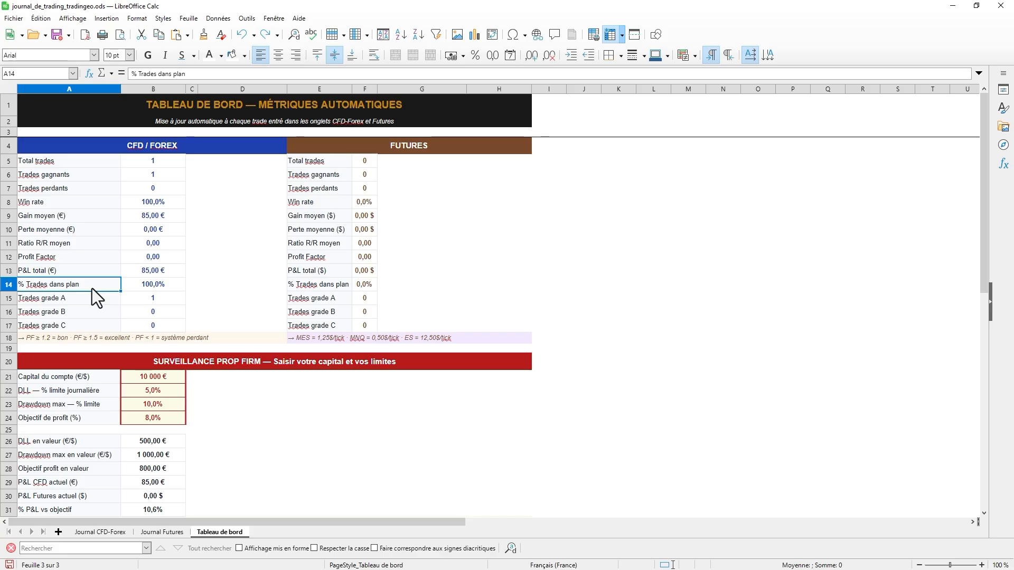
pyautogui.click(133, 299)
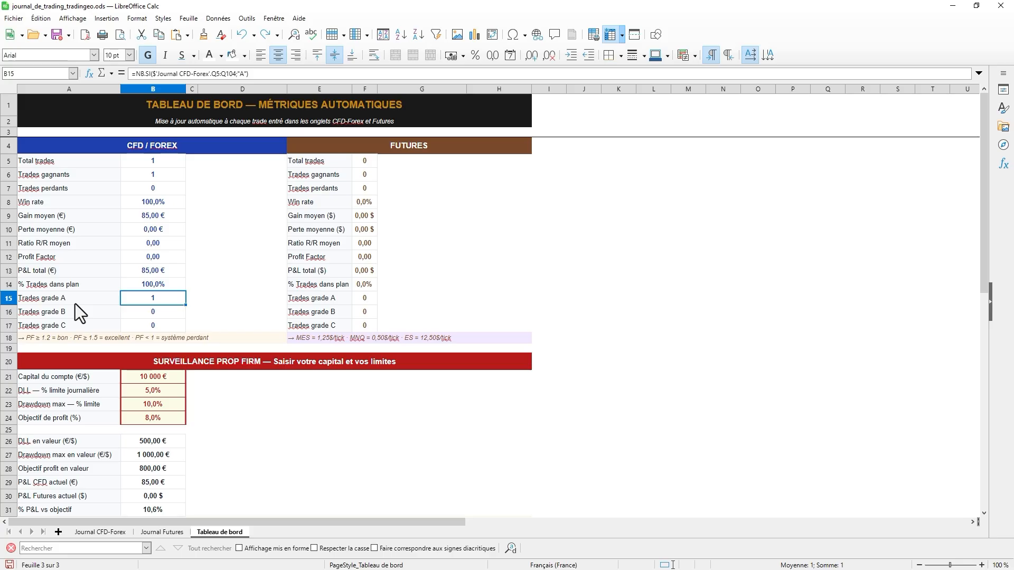
# Review the Surveillance Prop Firm section of the dashboard, including the account capital, daily limit, maximum drawdown and profit target cells
pyautogui.scroll(-7, 182, 235)
pyautogui.scroll(3, 181, 238)
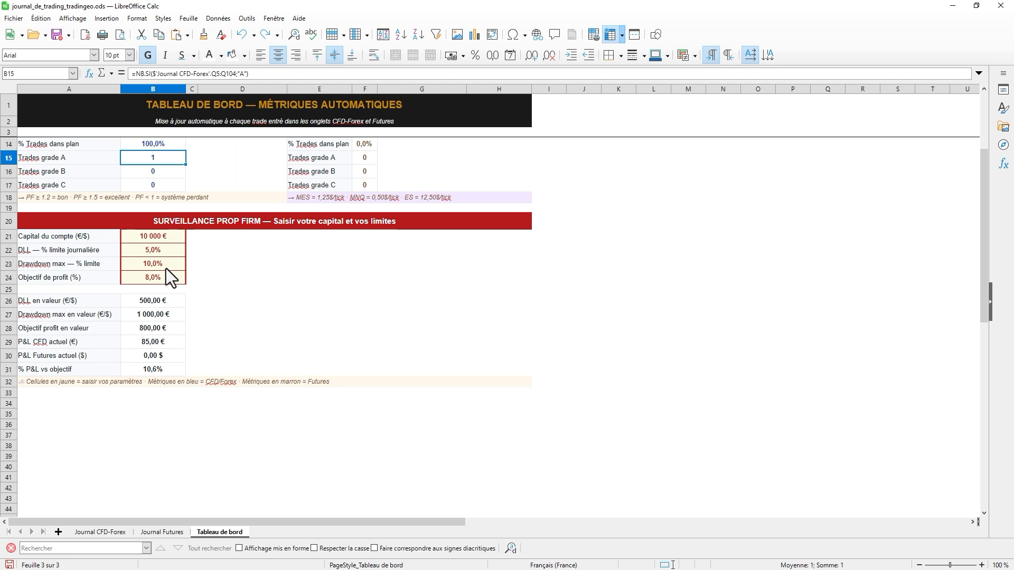
pyautogui.moveTo(153, 236)
pyautogui.mouseDown()
pyautogui.moveTo(151, 277)
pyautogui.moveTo(152, 232)
pyautogui.mouseUp()
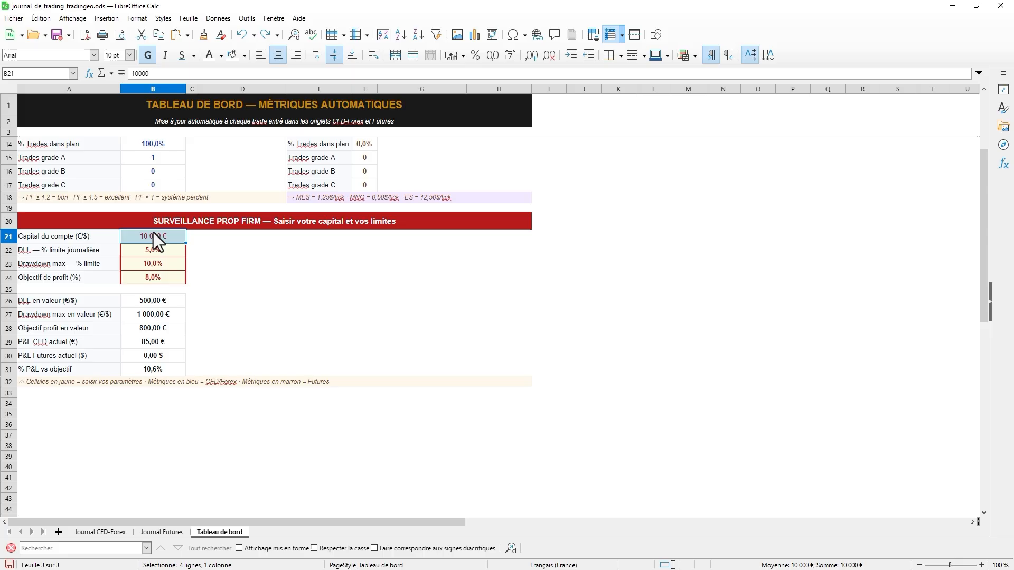
pyautogui.click(200, 250)
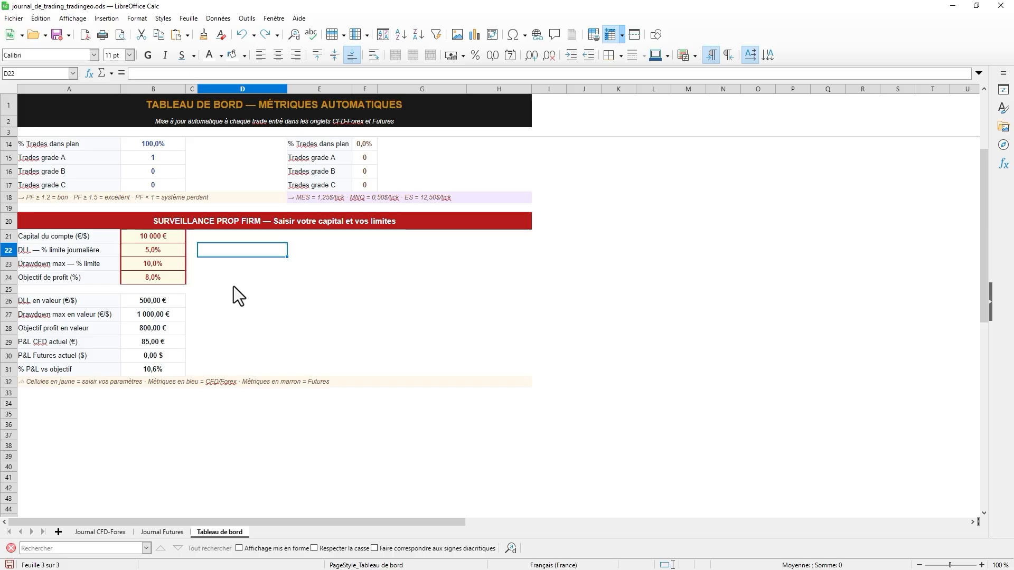
# Switch to the browser and look through the tradingeo.fr article on the trading journal, down to its prop firm section
pyautogui.hotkey('alt', 'Tab')
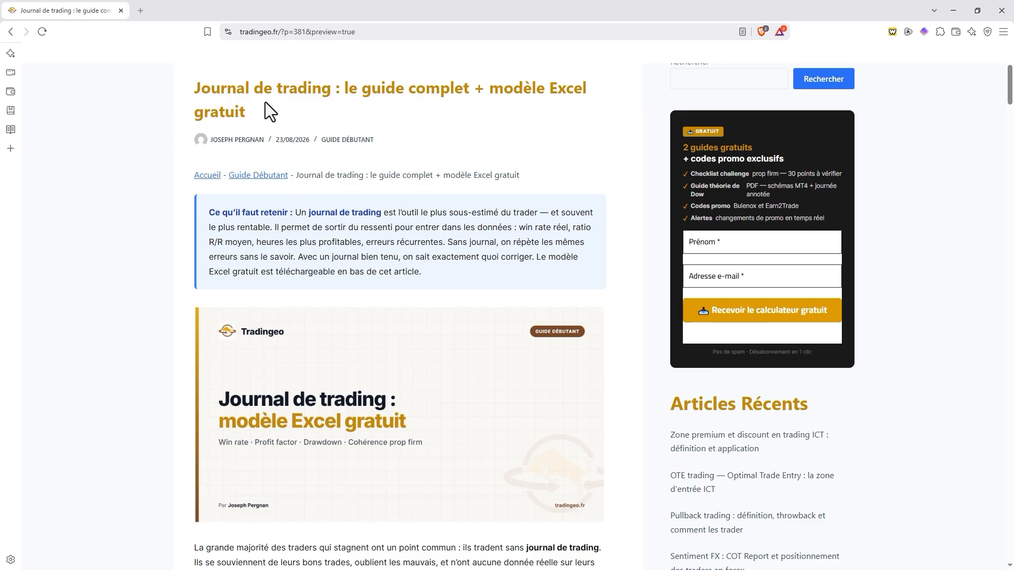
pyautogui.scroll(-20, 386, 316)
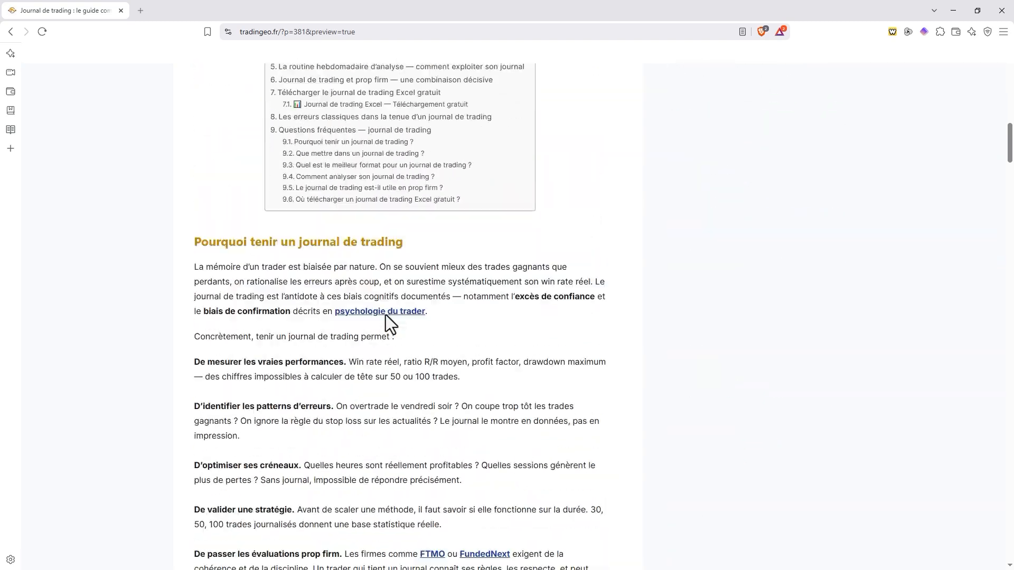
pyautogui.scroll(-20, 386, 315)
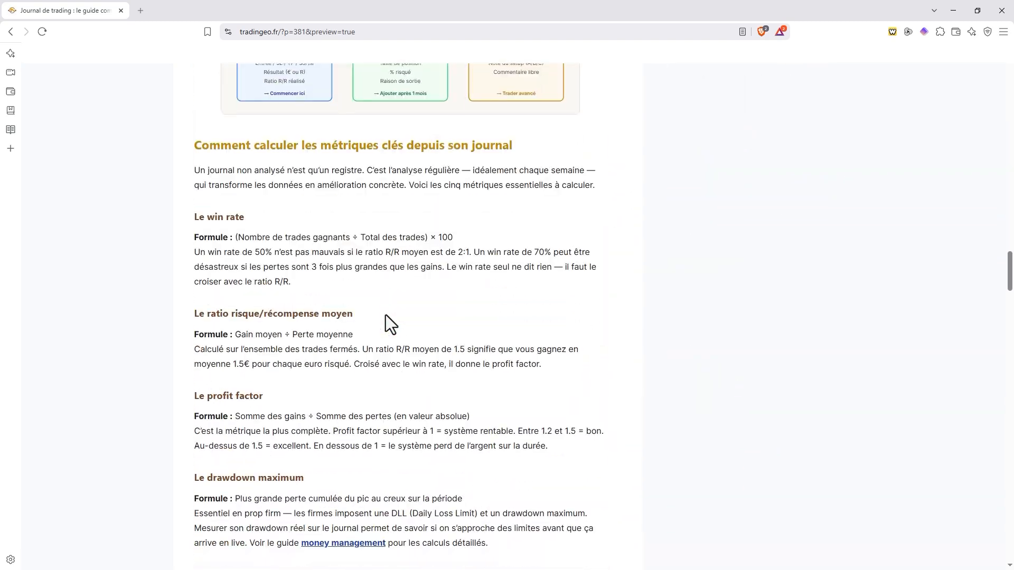
pyautogui.scroll(-20, 386, 314)
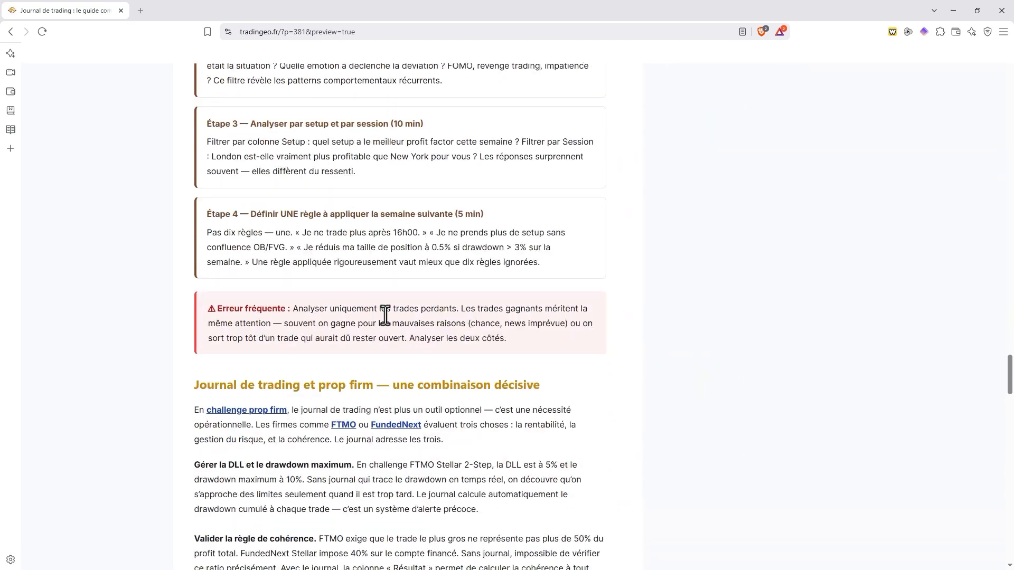